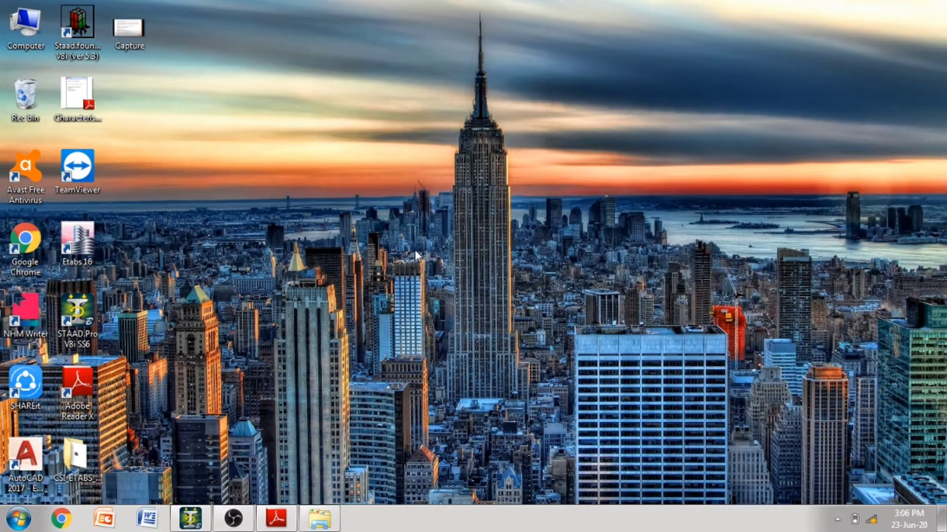
- Read the list of modelling steps in 1 Stadd.pdf in Adobe Reader and switch to STAAD.Pro
click(277, 518)
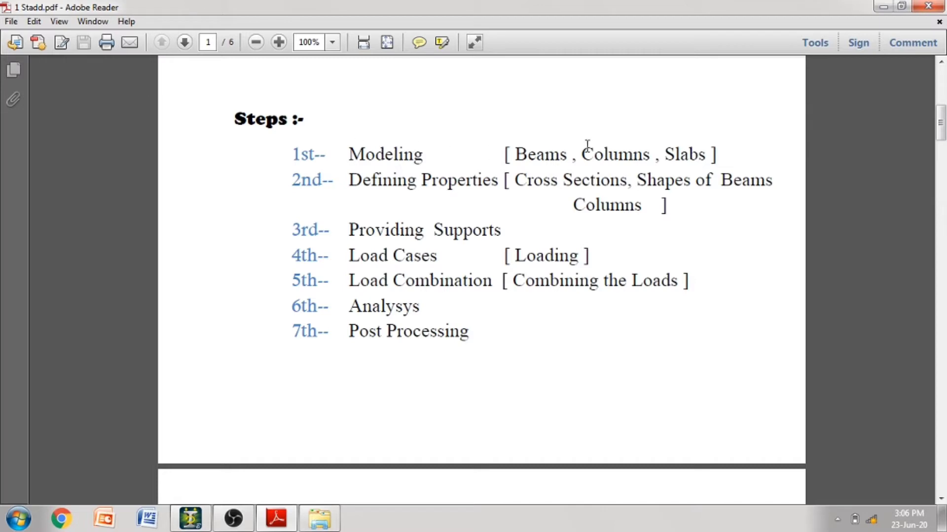
click(883, 7)
click(190, 517)
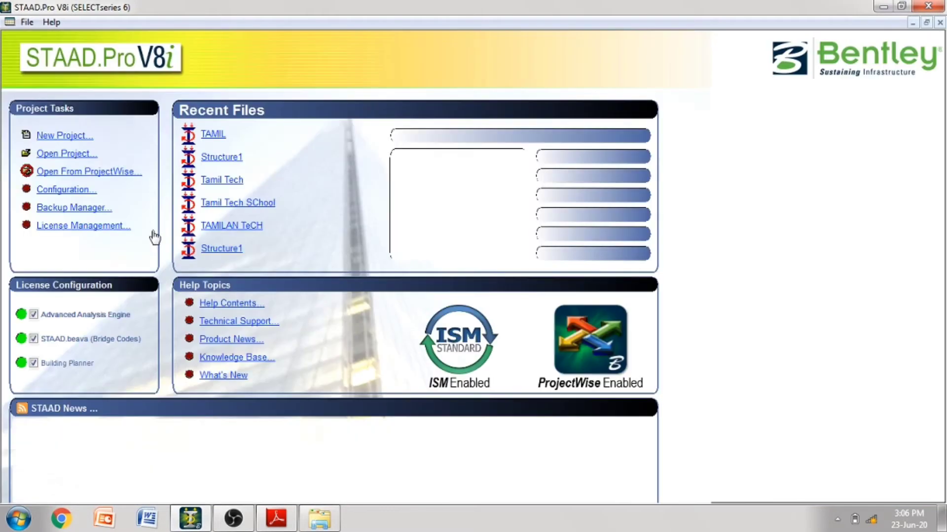
- Start a new Space model with the file name Tamil
click(77, 137)
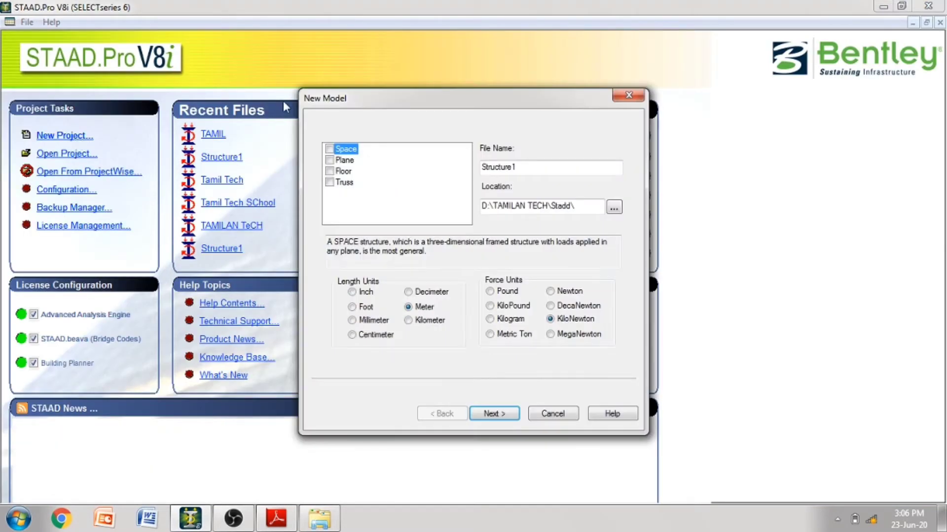
click(345, 149)
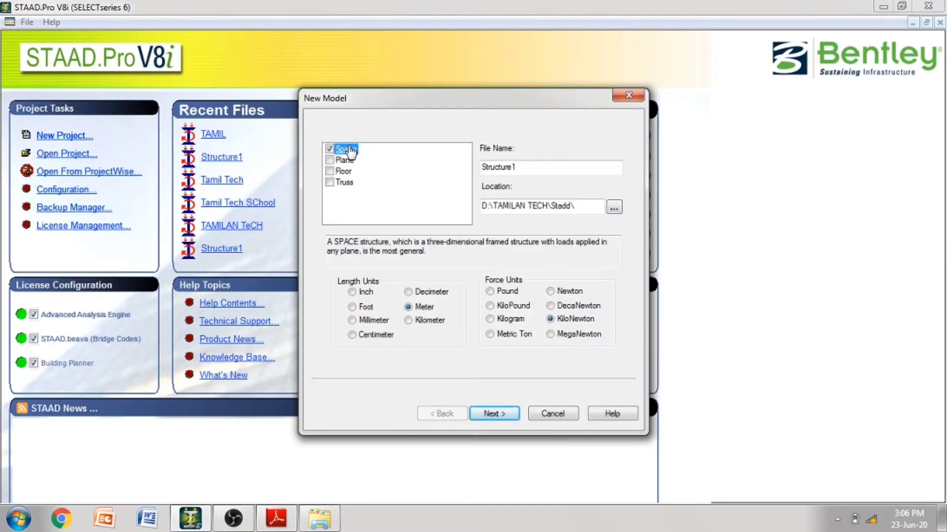
double_click(526, 167)
text(Taml)
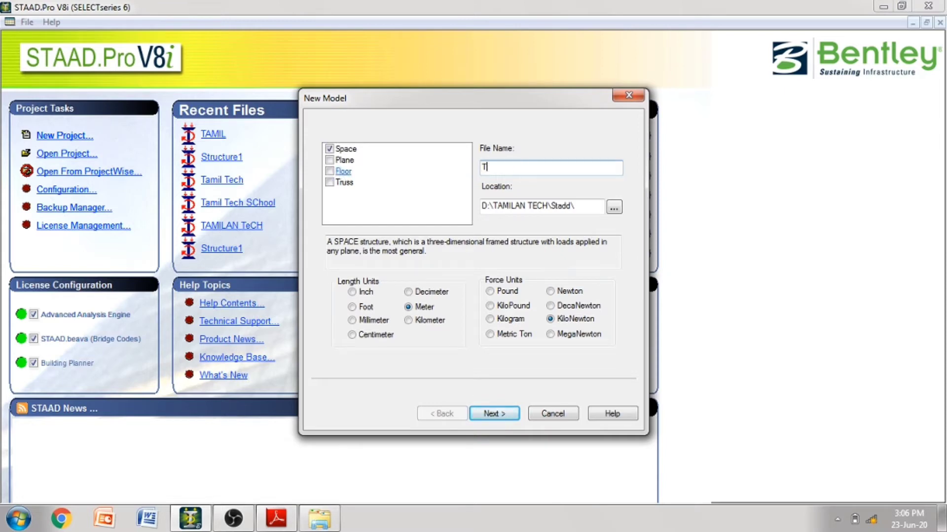
key(BackSpace)
text(il)
click(491, 413)
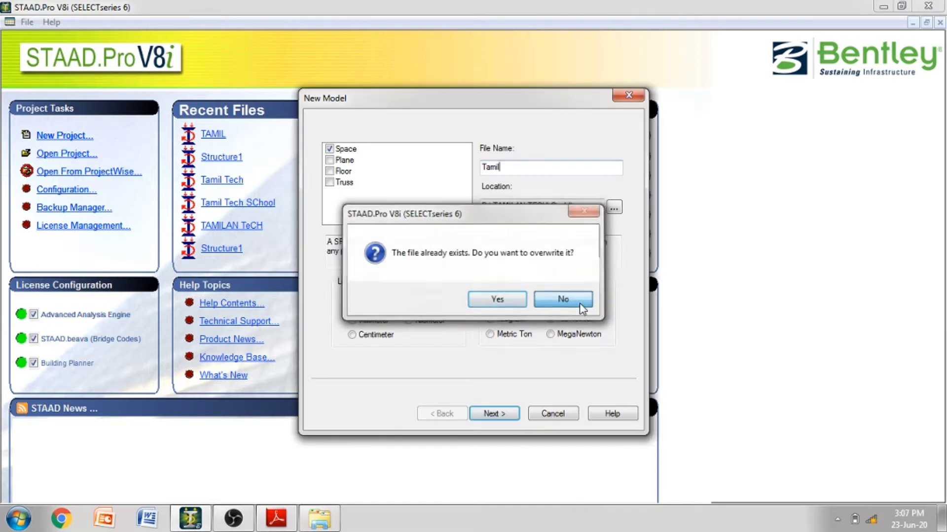
- Decline overwriting the existing file, name the model Tamil 1 instead, and finish the setup with Add Beam as the starting option
click(562, 299)
text(1)
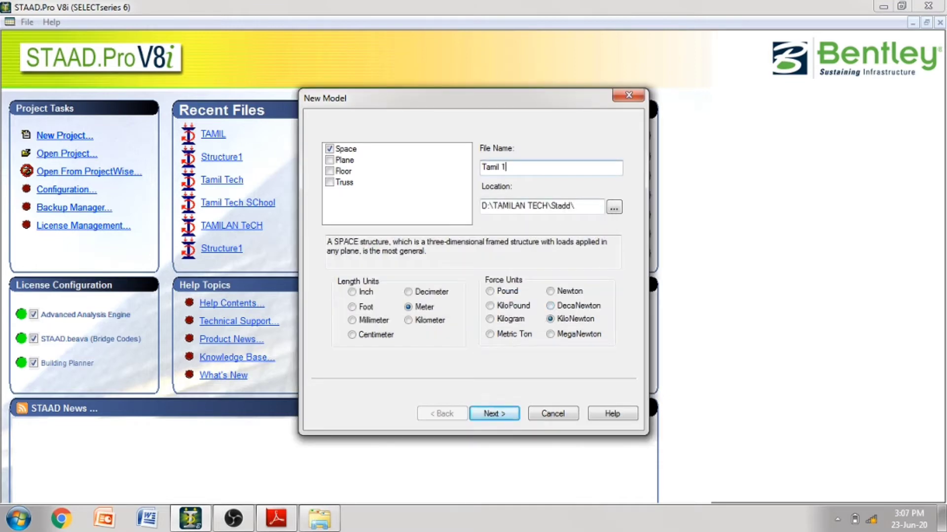
click(494, 413)
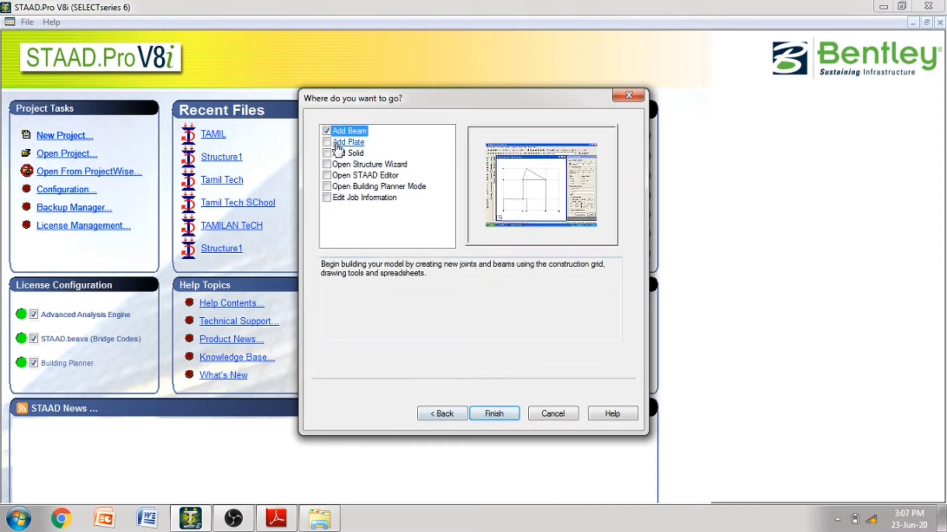
click(501, 418)
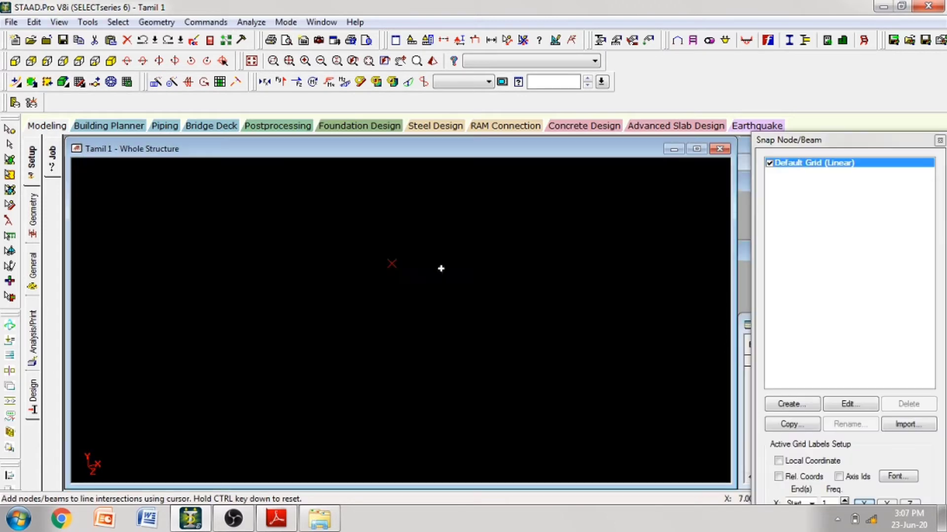
- Look at the default linear snap grid and close the Snap Node/Beam tool
click(939, 140)
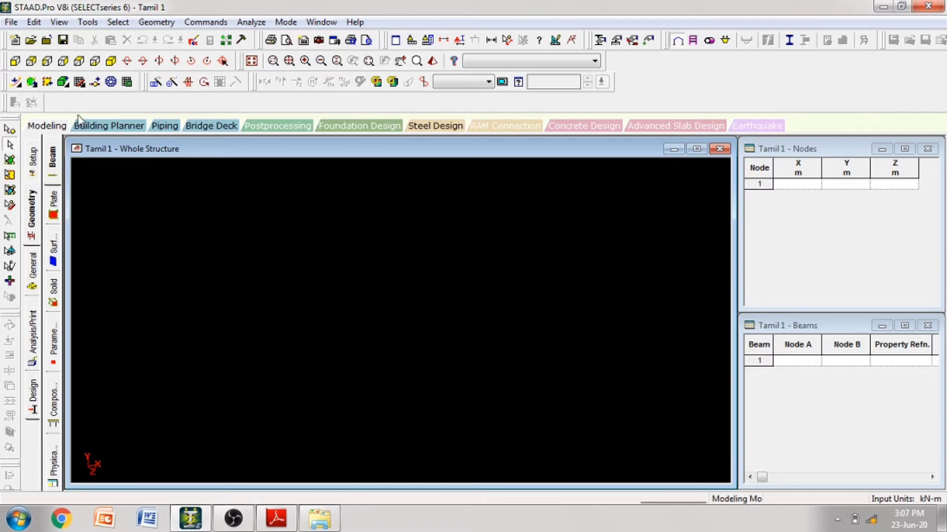
click(79, 83)
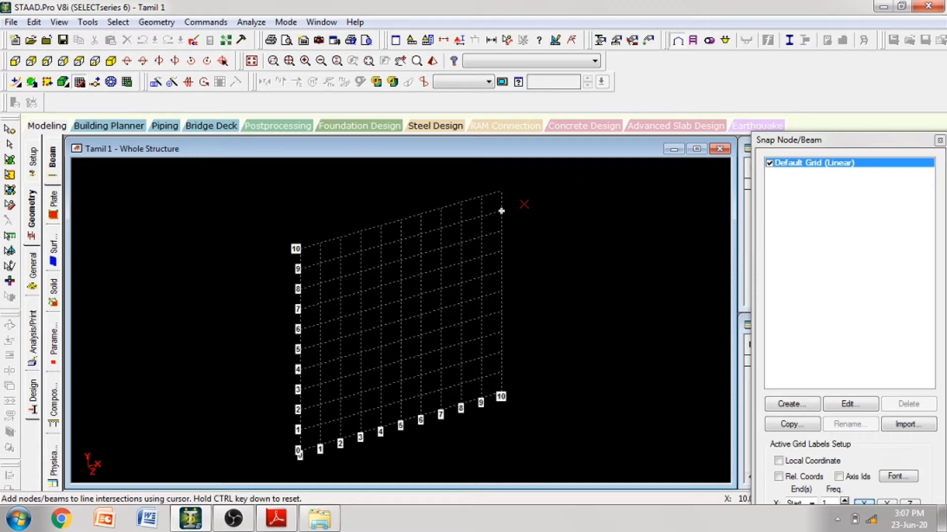
click(939, 141)
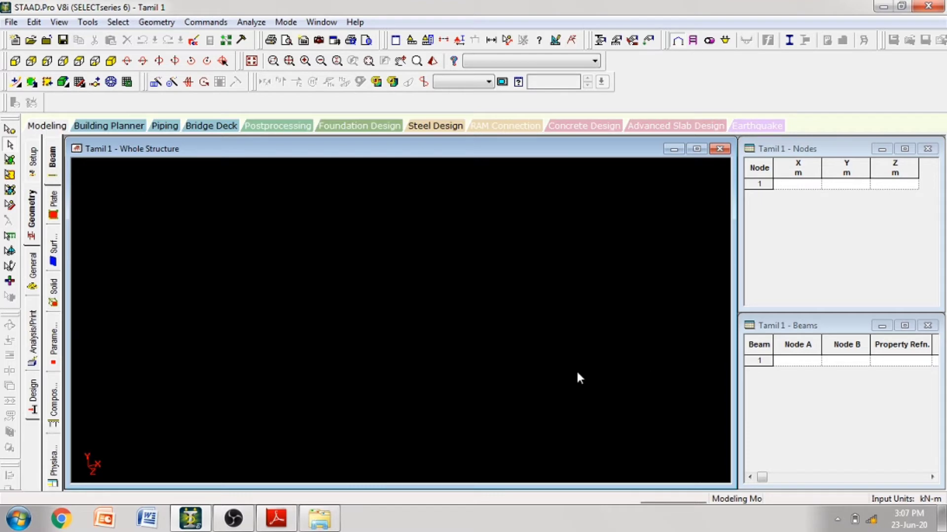
- Enter node 1 at (0, 0, 0) m and node 2 at (5, 0, 0) m in the node coordinates table
click(798, 186)
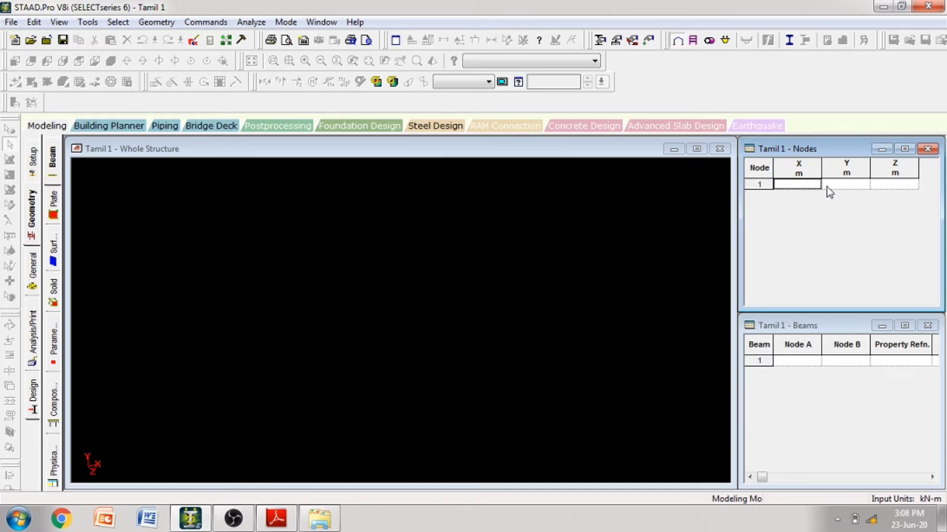
text(0)
key(Return)
key(Return)
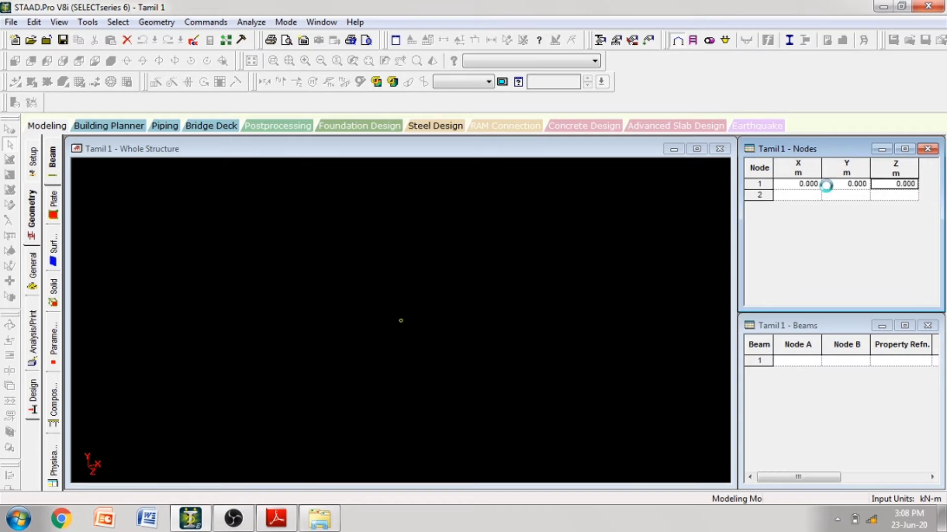
click(811, 195)
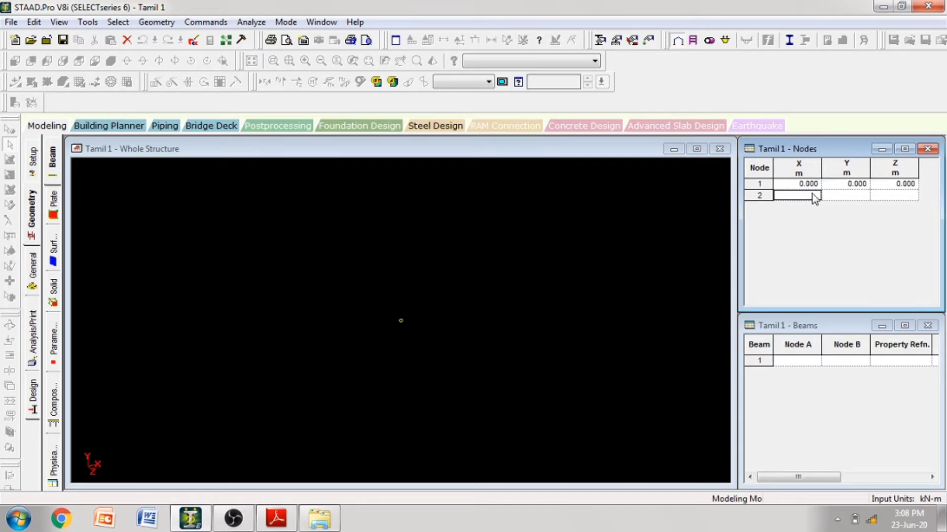
text(5)
key(Return)
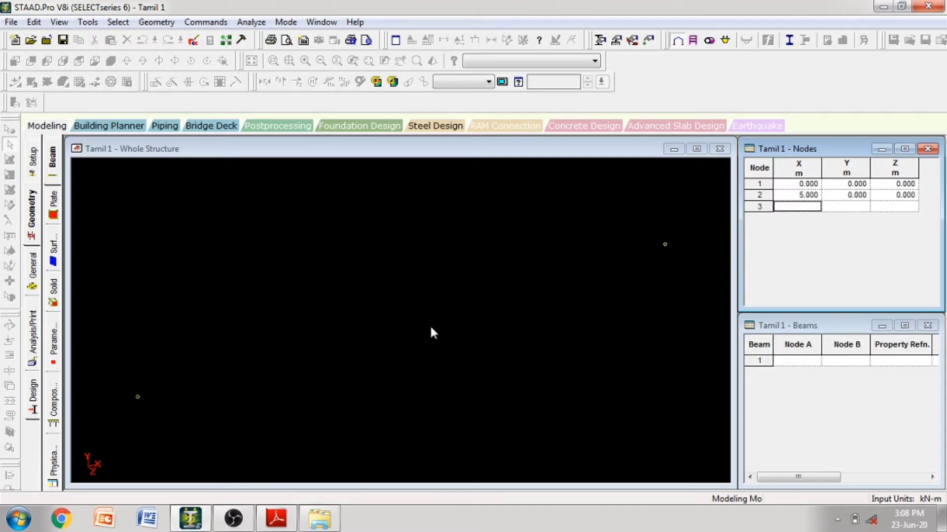
- Show the node numbers in the structure view and look at the model in plan from above
click(359, 323)
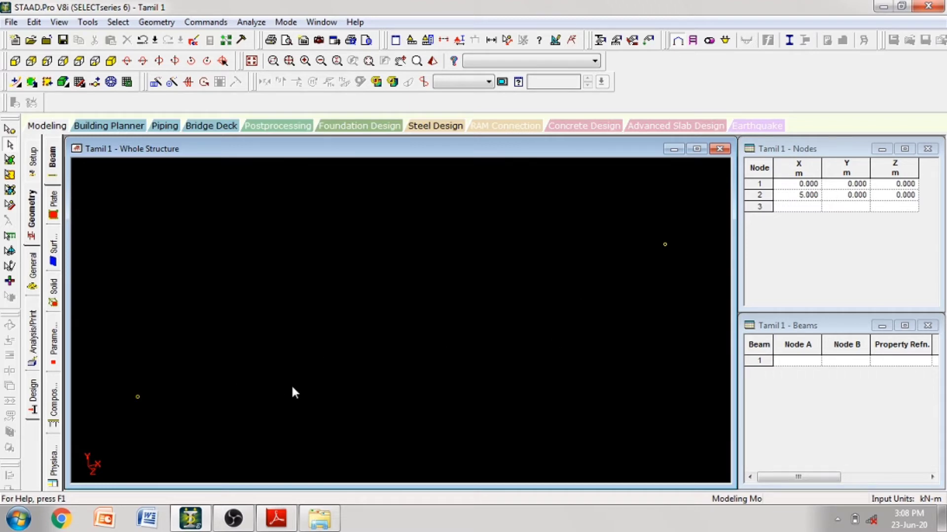
key(shift+n)
key(shift+n)
key(shift+n)
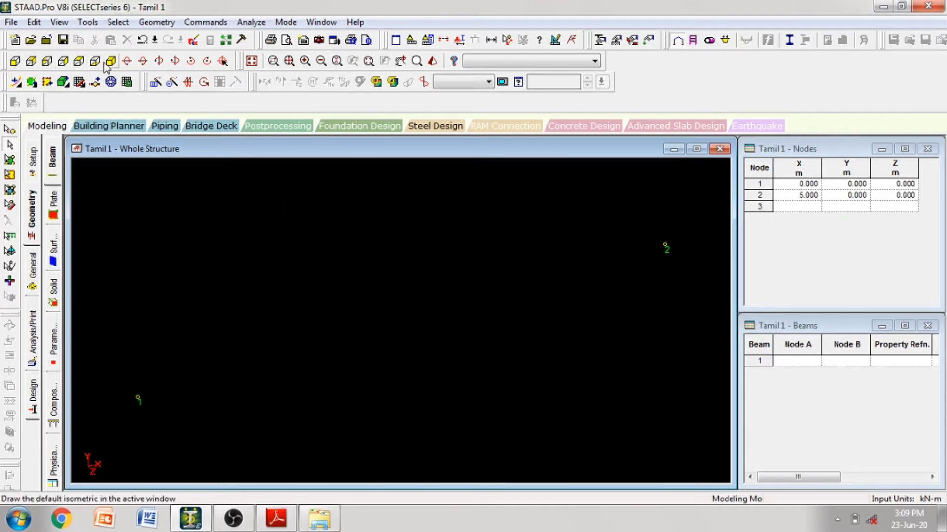
click(79, 61)
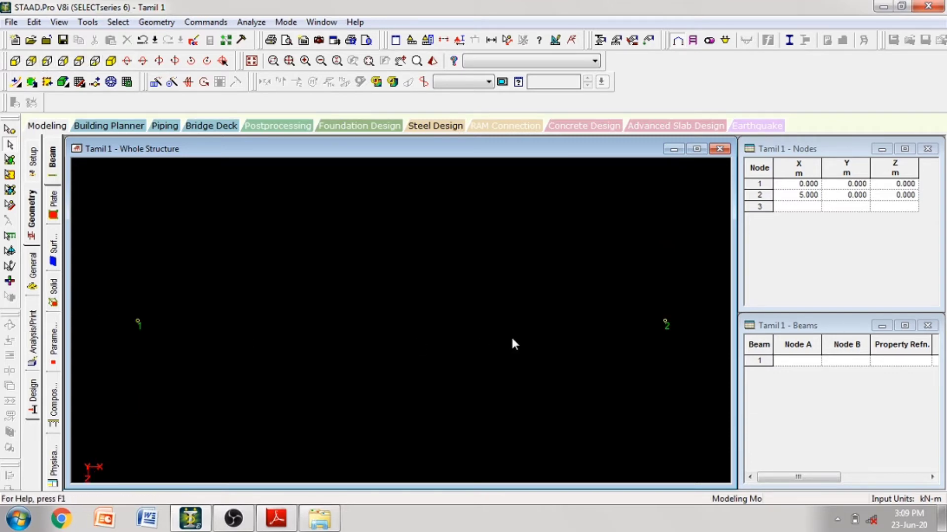
- Add a beam from node 1 to node 2
click(16, 84)
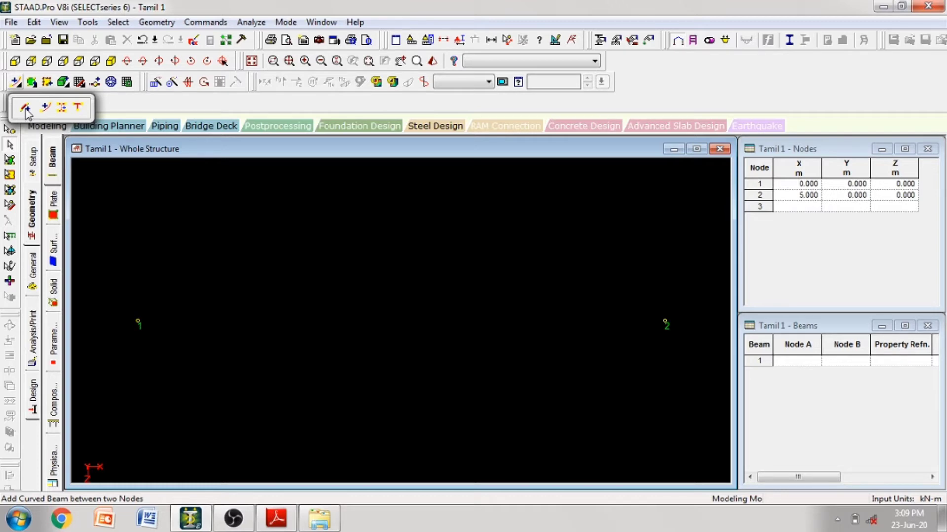
click(26, 109)
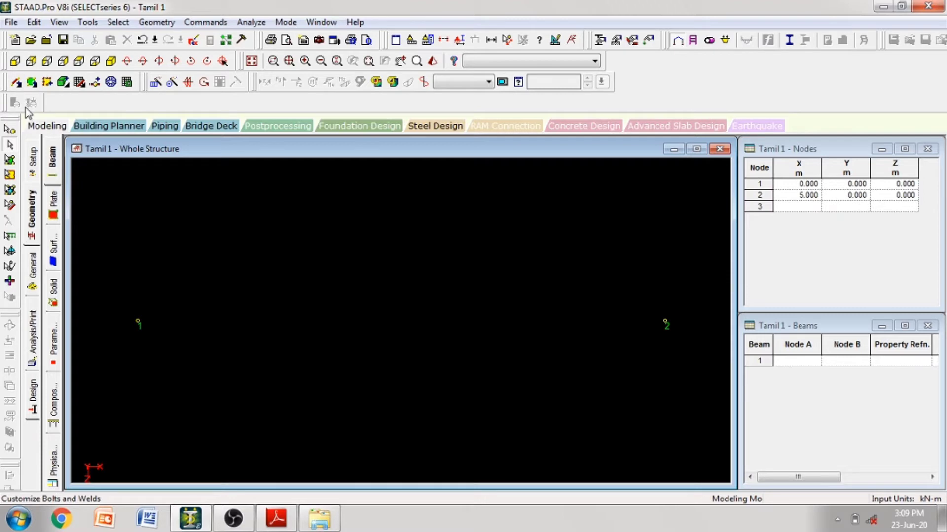
click(16, 82)
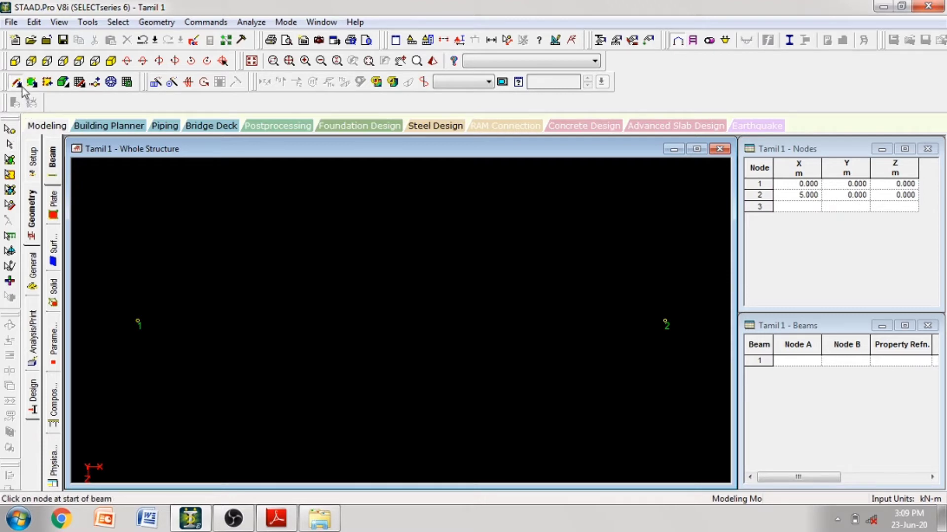
mouse_move(138, 322)
mouse_down()
mouse_move(398, 347)
mouse_move(625, 318)
mouse_move(680, 325)
mouse_move(666, 323)
mouse_up()
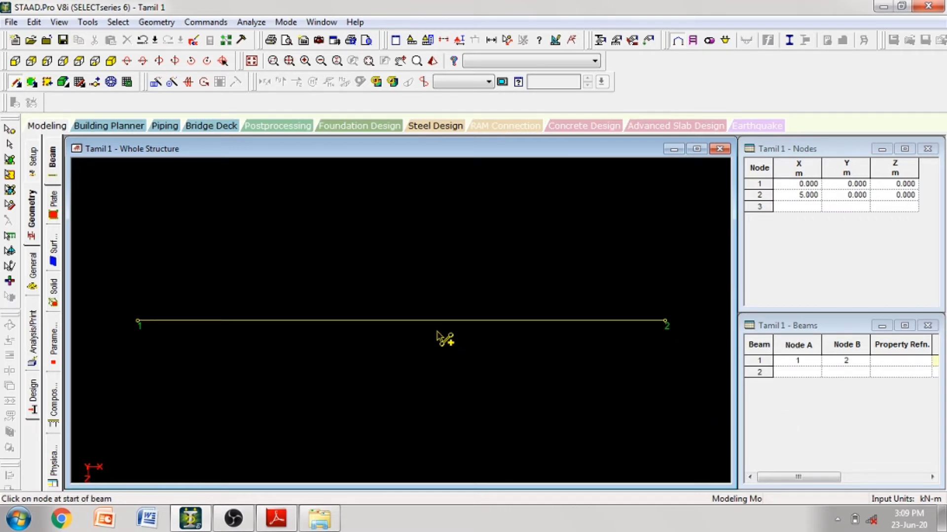
key(Escape)
scroll(489, 322, down, 3)
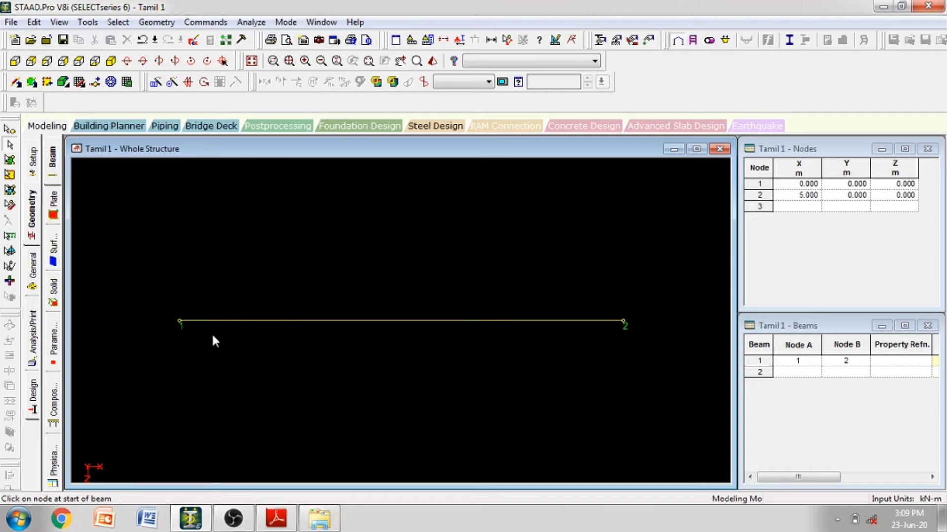
scroll(458, 279, down, 4)
middle_drag(464, 271, 467, 325)
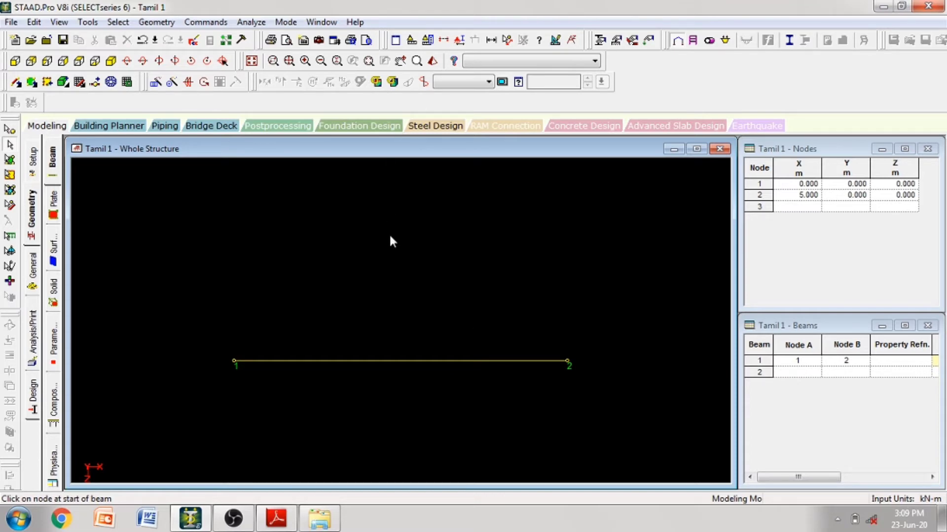
middle_drag(431, 389, 414, 268)
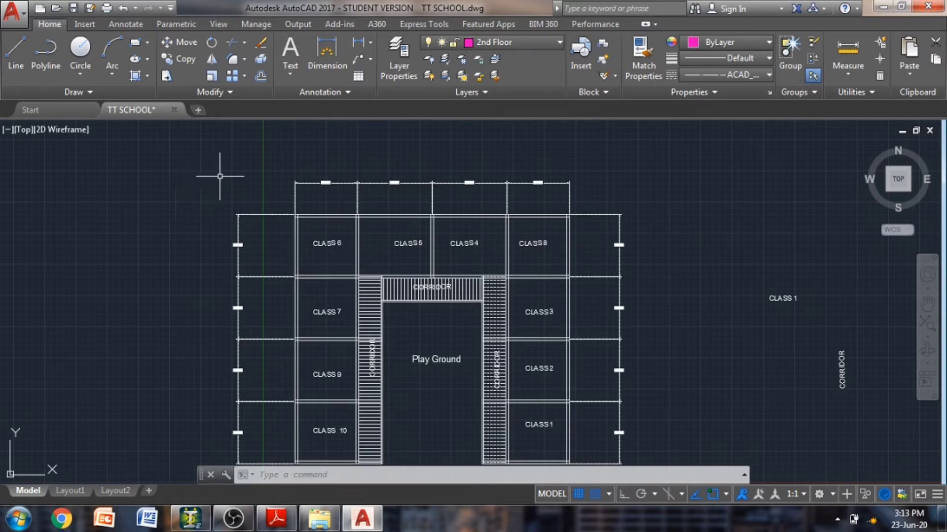
- Examine the room dimensions along the outer sides of the classroom layout in the TT SCHOOL drawing in AutoCAD
middle_drag(220, 212, 233, 174)
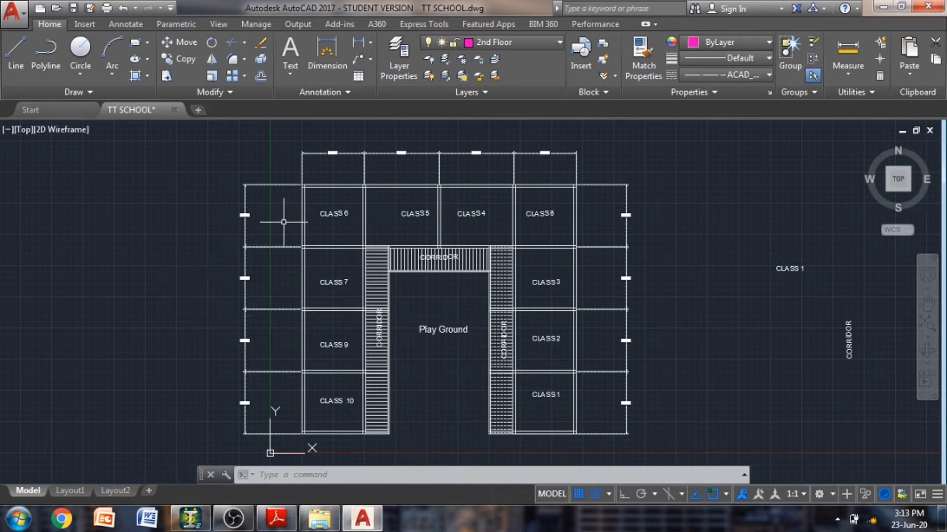
scroll(319, 215, up, 2)
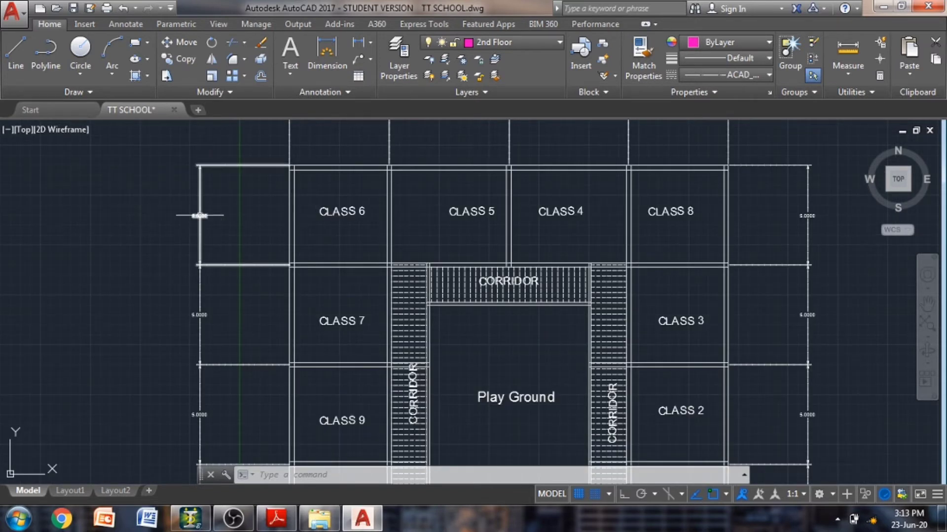
scroll(200, 215, up, 2)
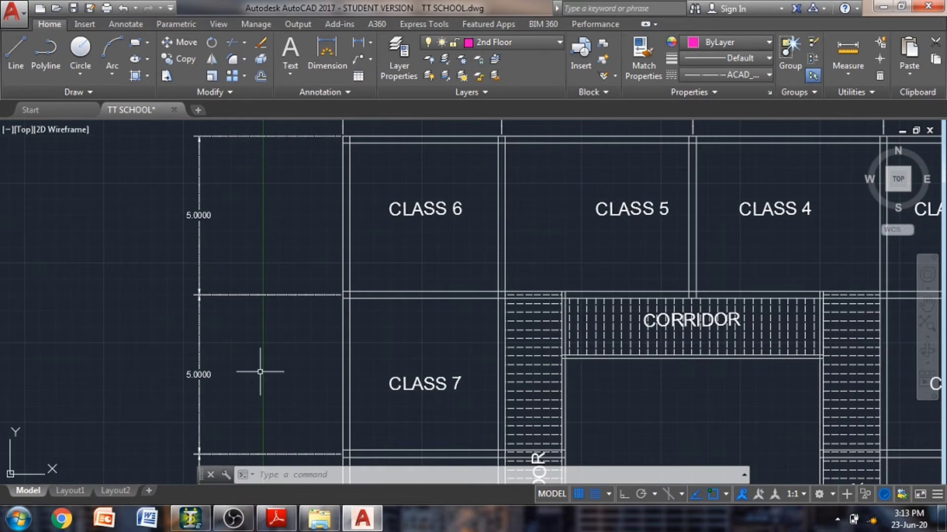
scroll(241, 214, down, 4)
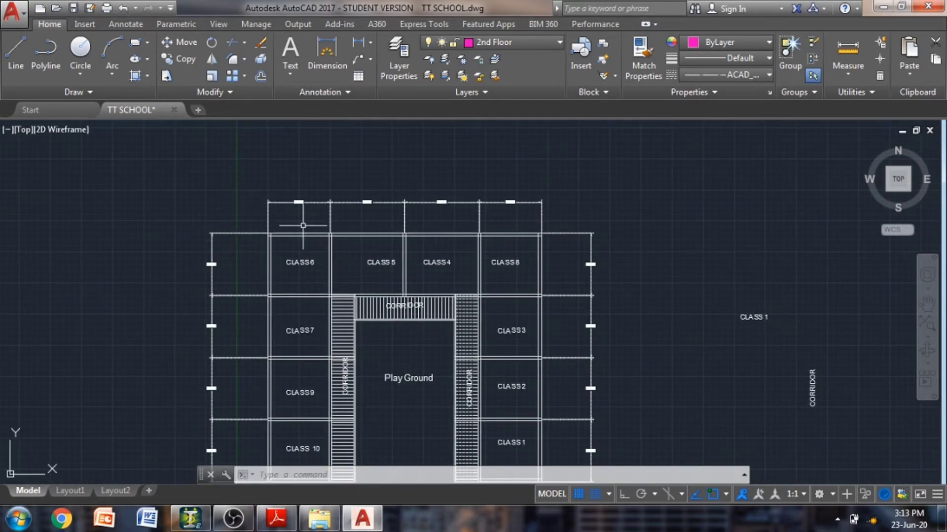
scroll(308, 217, up, 2)
scroll(313, 213, up, 2)
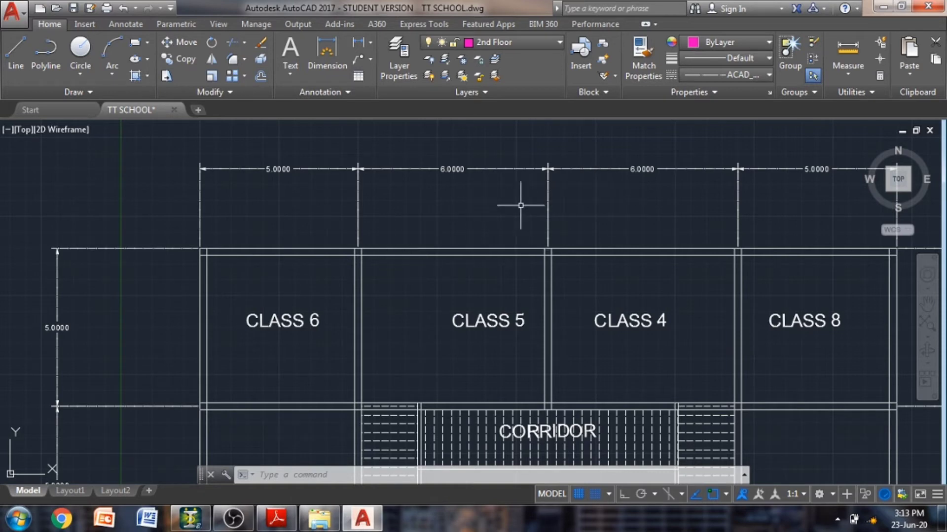
scroll(567, 219, down, 2)
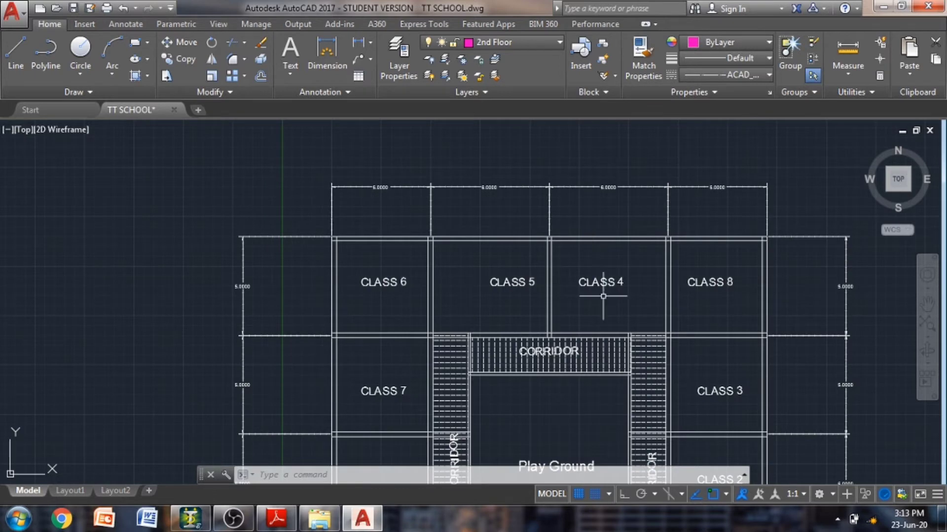
scroll(601, 311, down, 2)
middle_drag(600, 317, 590, 262)
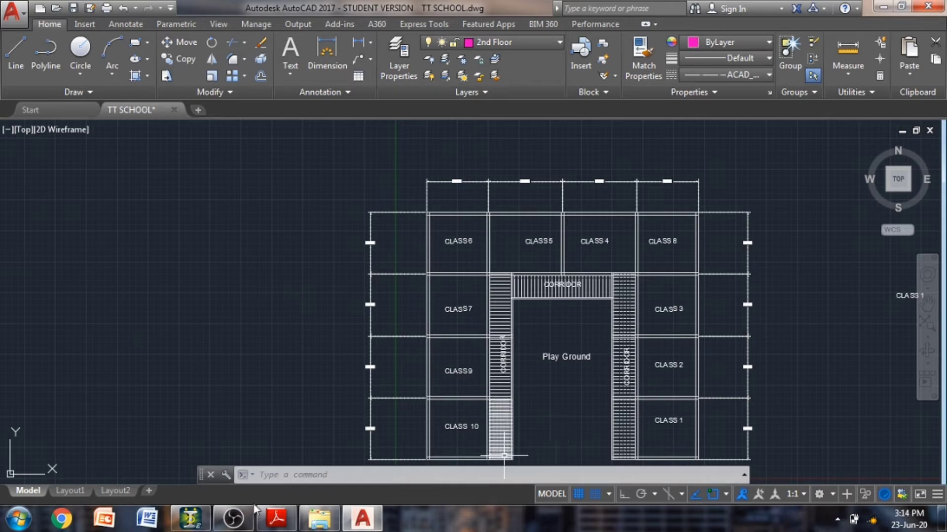
- Return to STAAD.Pro and decline the Auto Save request
click(196, 523)
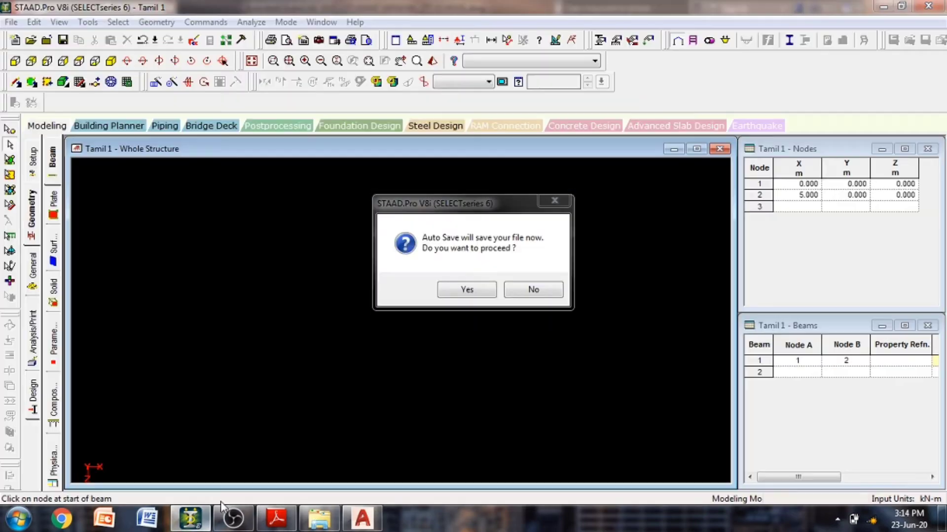
click(511, 290)
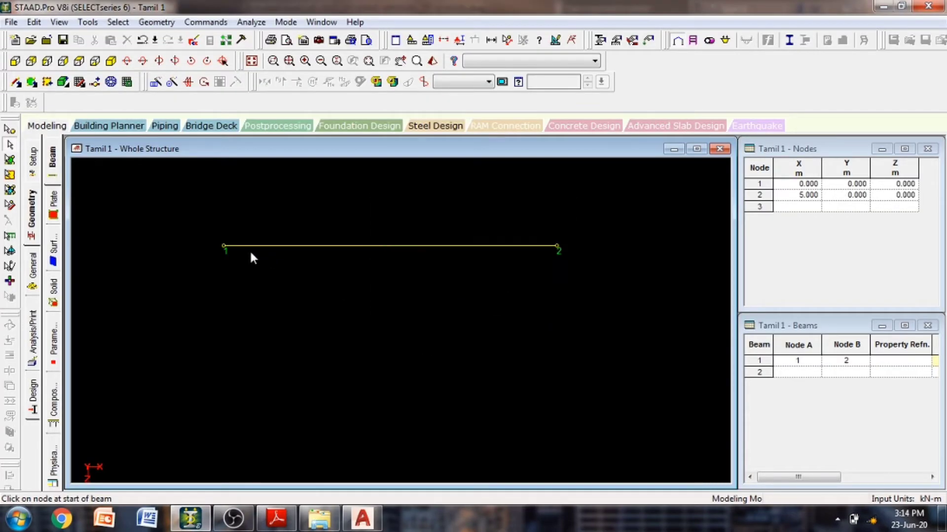
- Review the column of classrooms from CLASS 6 to CLASS 10 in the AutoCAD plan and return to STAAD.Pro
click(362, 517)
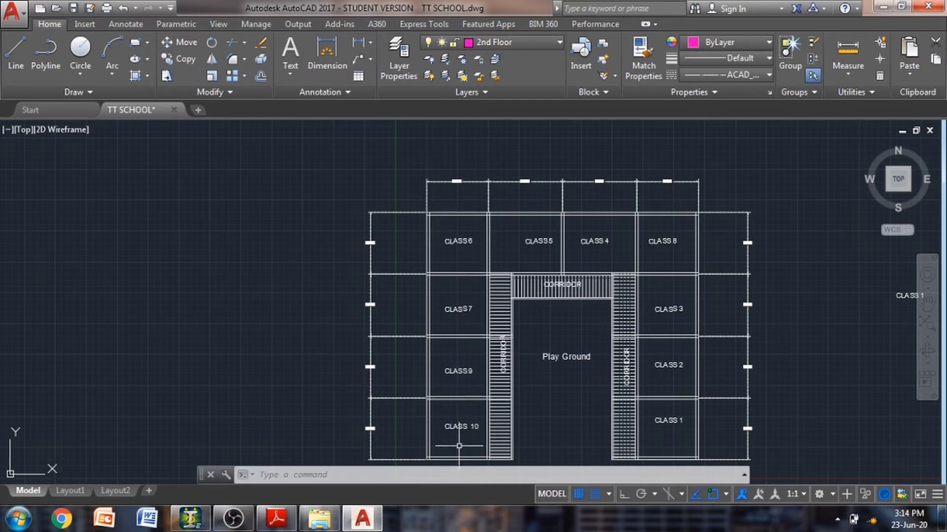
key(alt+Tab)
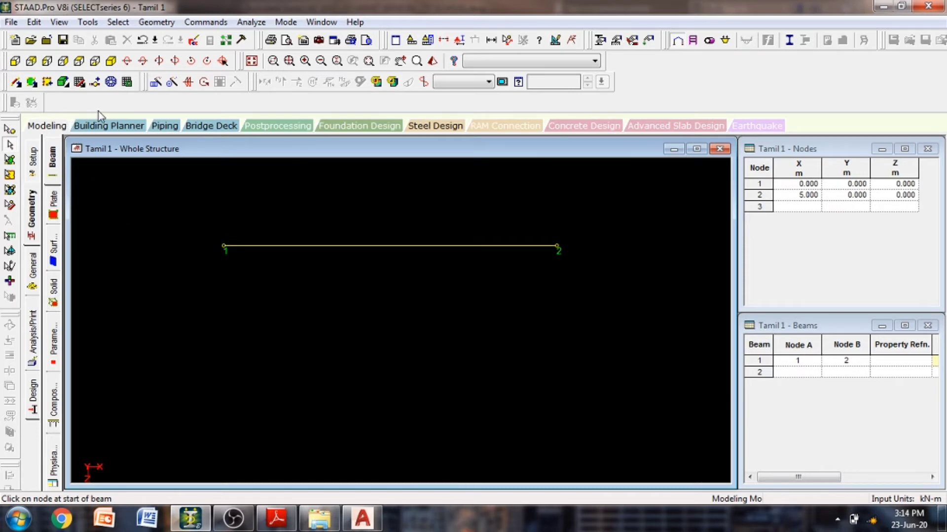
- Start a Translational Repeat of the beam between nodes 1 and 2 in the global Z direction
click(154, 84)
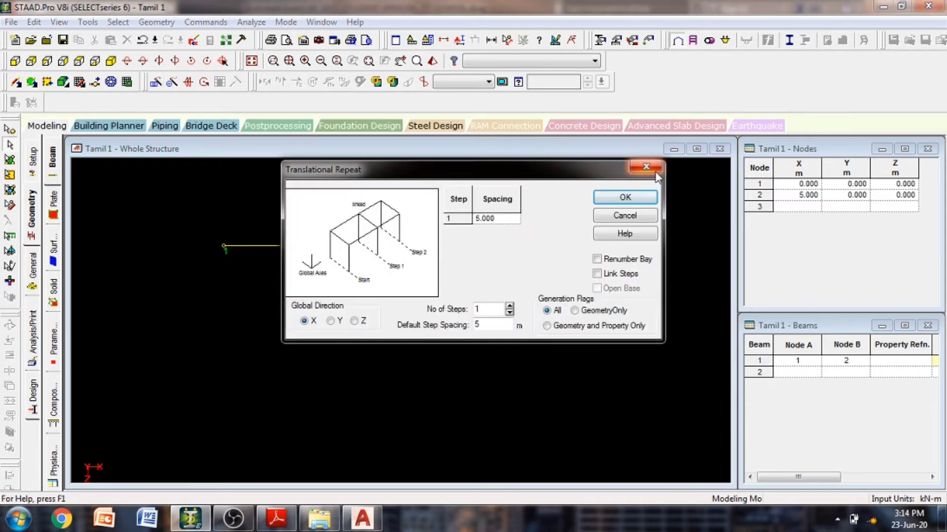
click(646, 168)
click(365, 245)
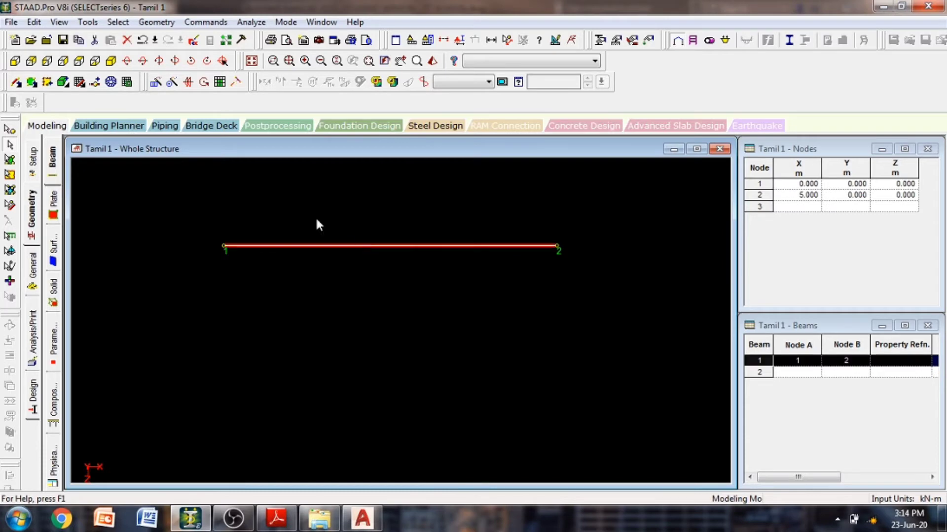
click(157, 86)
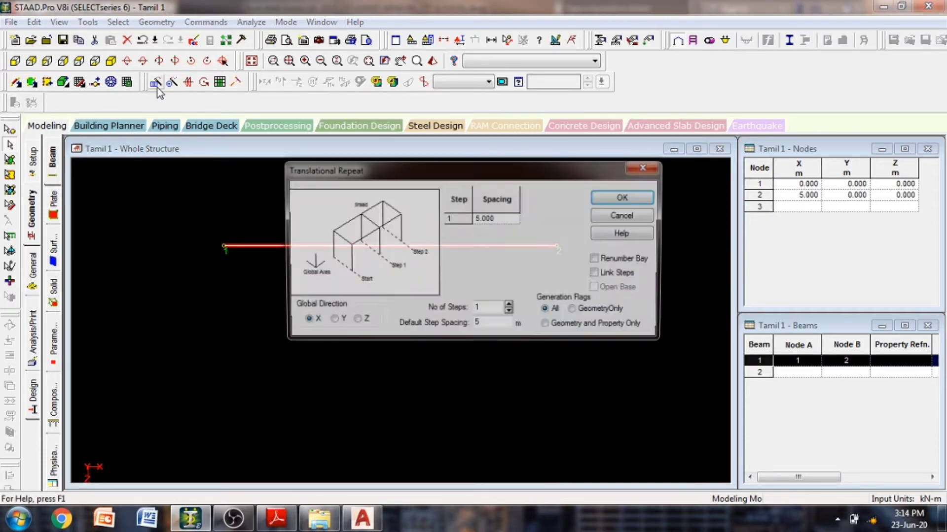
drag(531, 173, 797, 156)
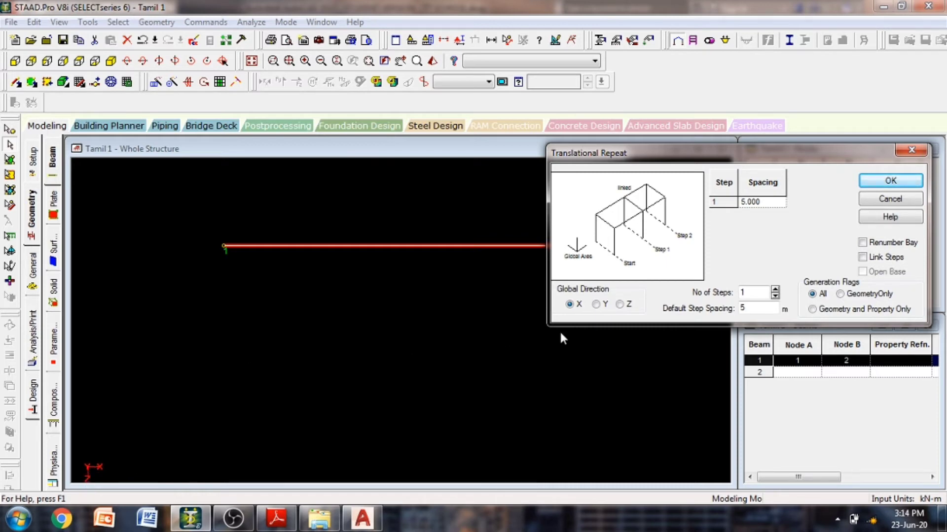
click(619, 304)
drag(755, 162, 407, 285)
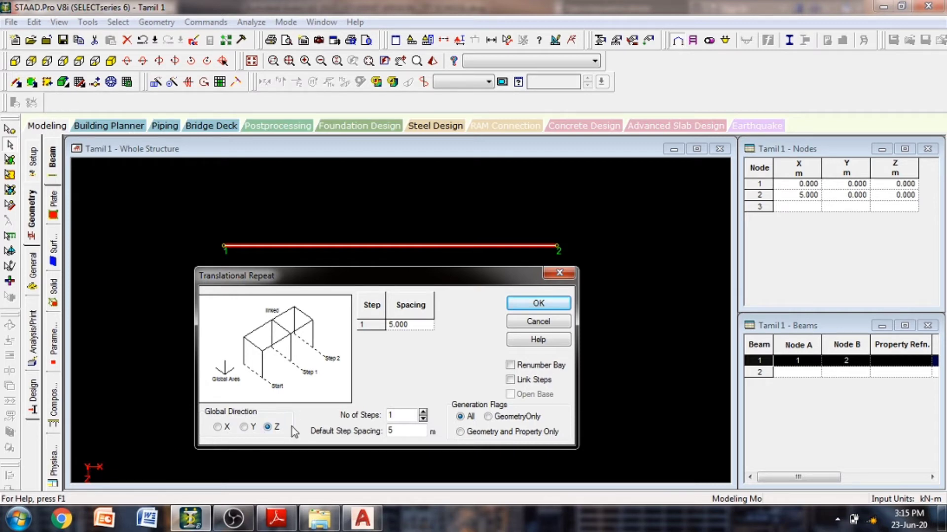
- Set the translational repeat to 4 steps, with a spacing of 5 m for the first step
click(423, 412)
click(423, 413)
click(423, 412)
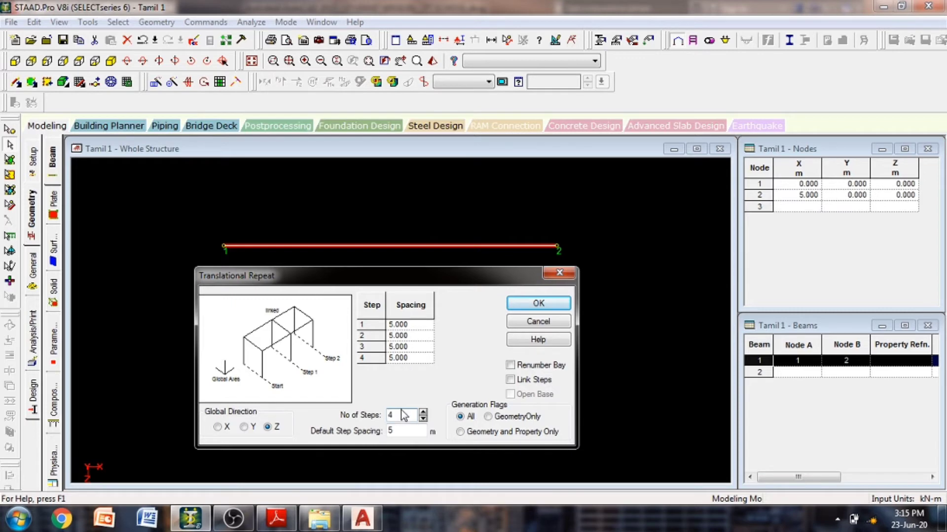
key(Tab)
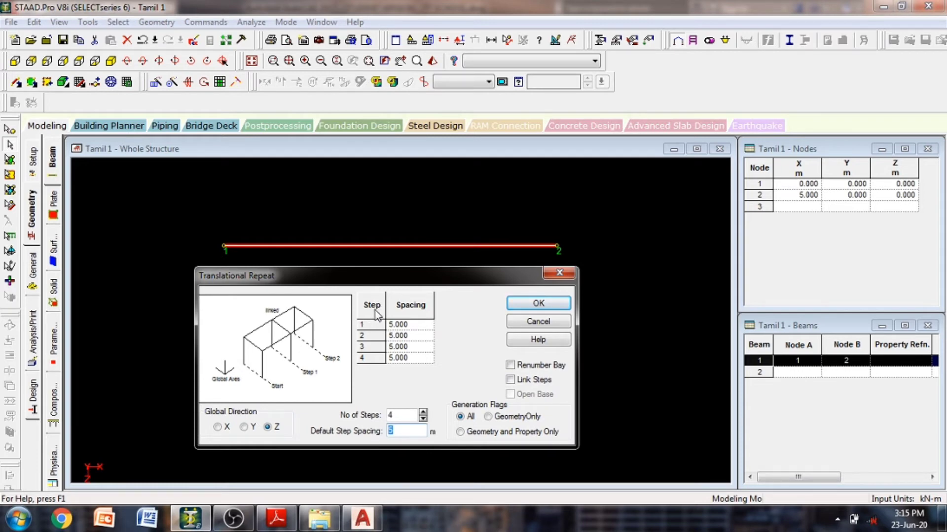
click(409, 326)
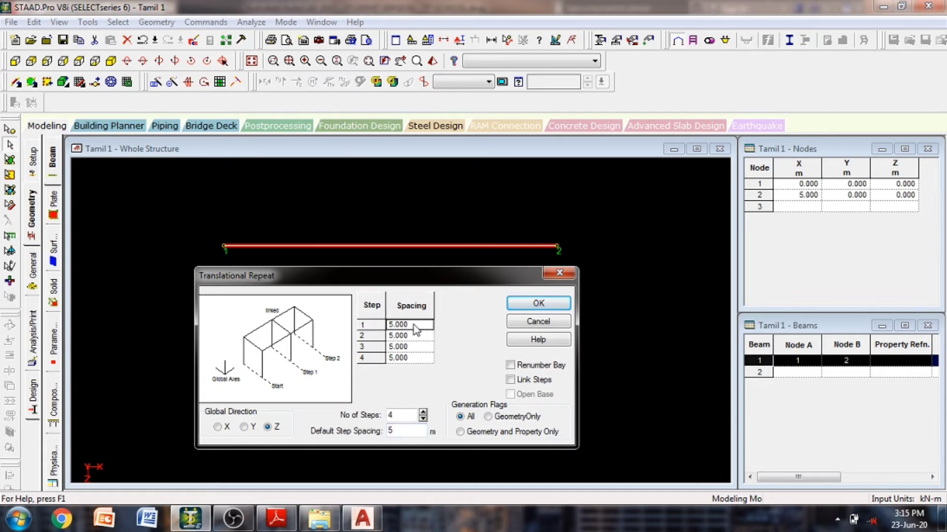
text(6)
- Check the depth dimensions beside CLASS 6, 7 and 9 in the AutoCAD plan and return to STAAD.Pro
click(353, 518)
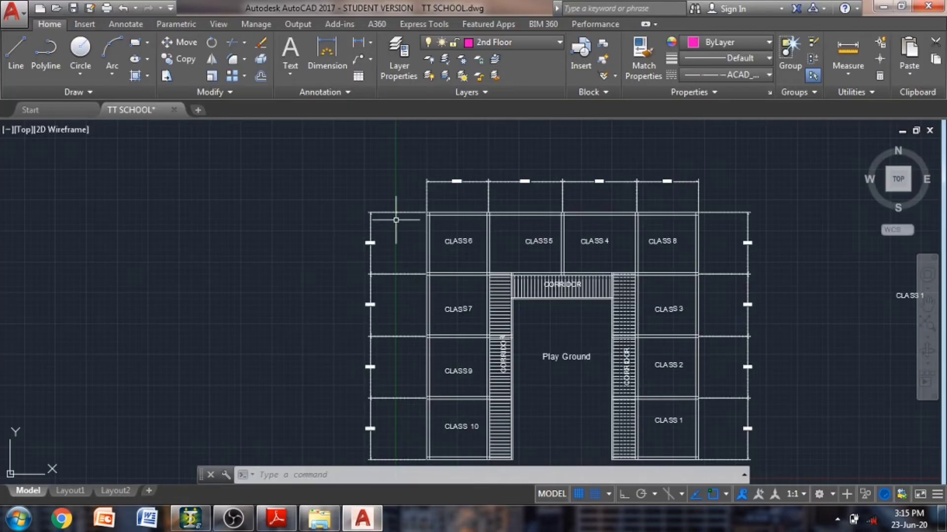
scroll(369, 249, up, 2)
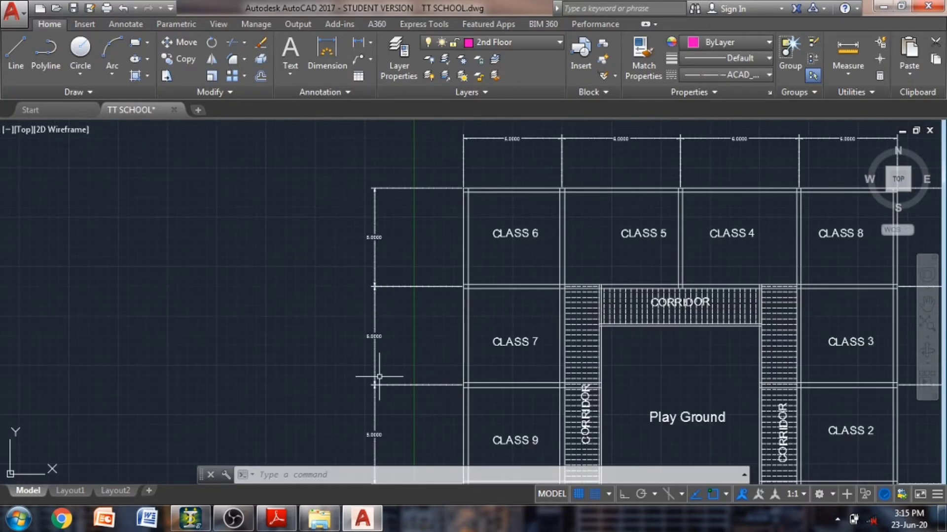
click(203, 520)
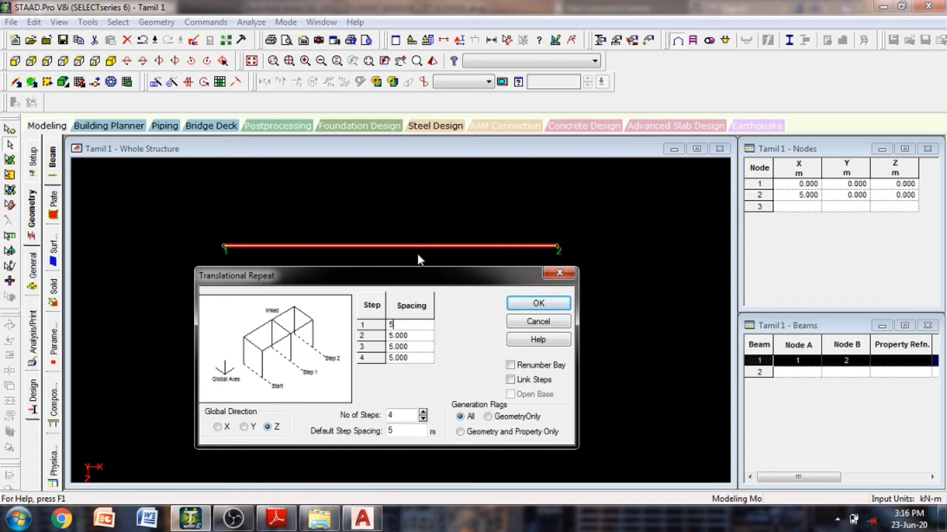
- Generate the four repeated beams without linking the steps, inspect them, and undo the repeat
drag(456, 282, 776, 252)
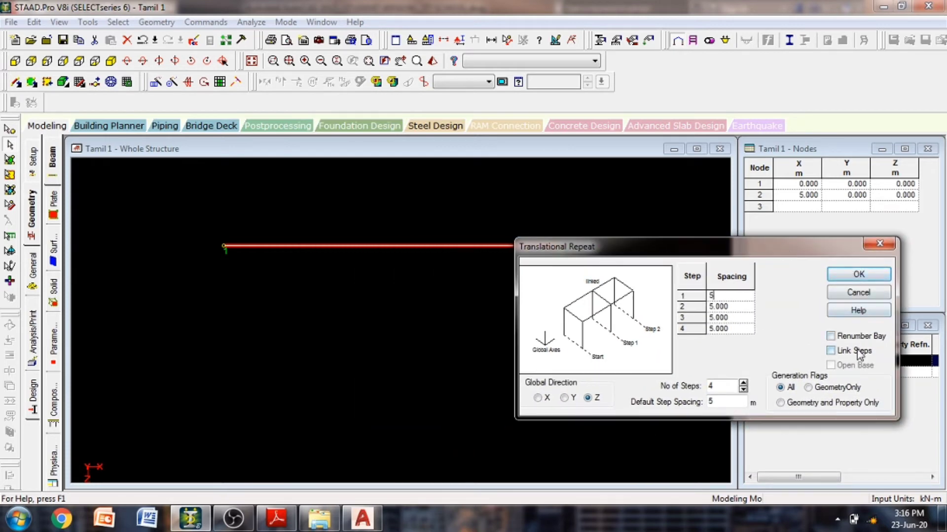
click(864, 274)
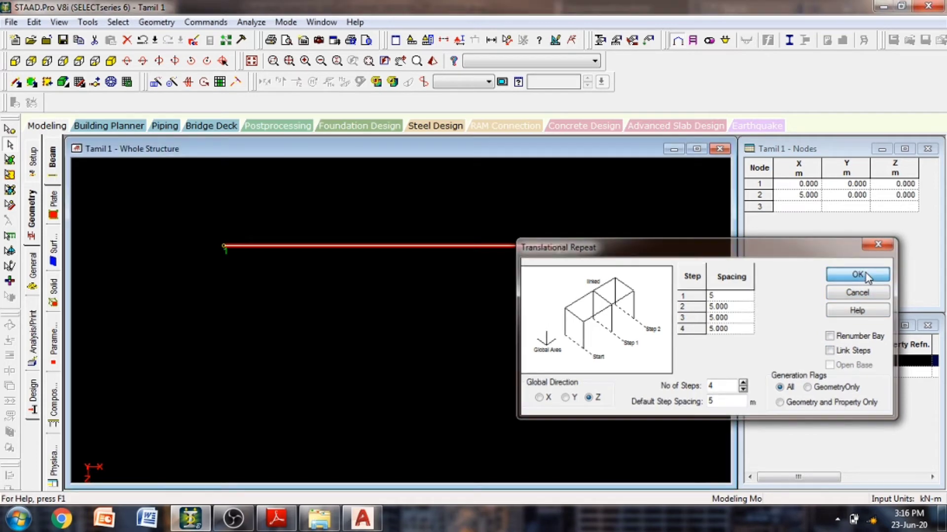
scroll(391, 250, up, 3)
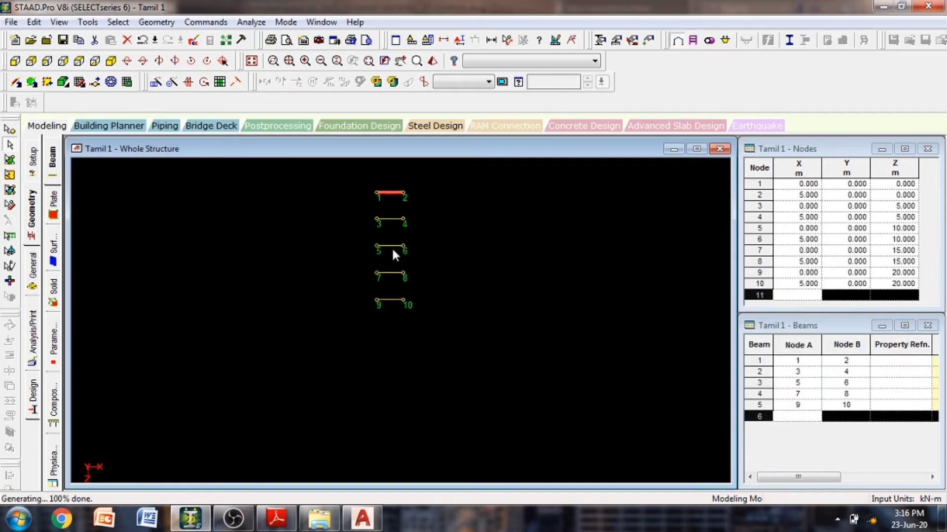
middle_drag(471, 246, 470, 316)
scroll(435, 292, up, 3)
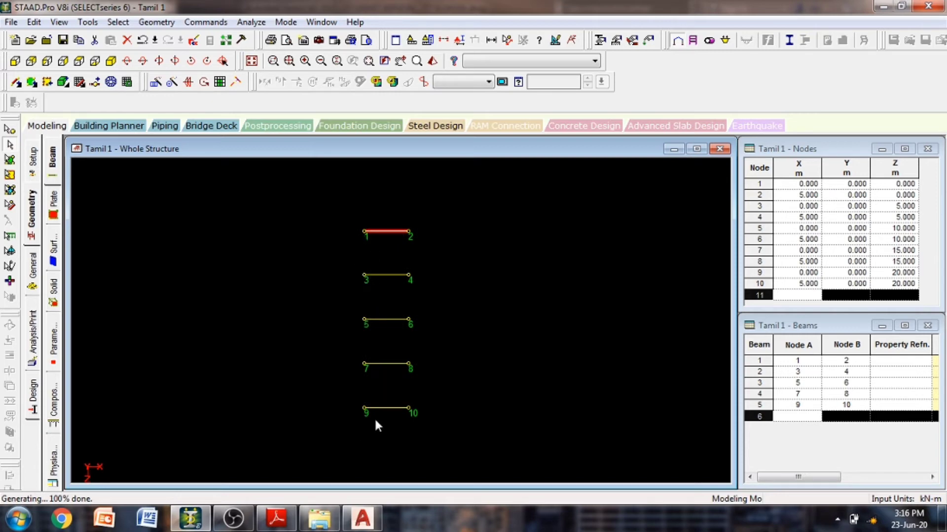
key(ctrl+z)
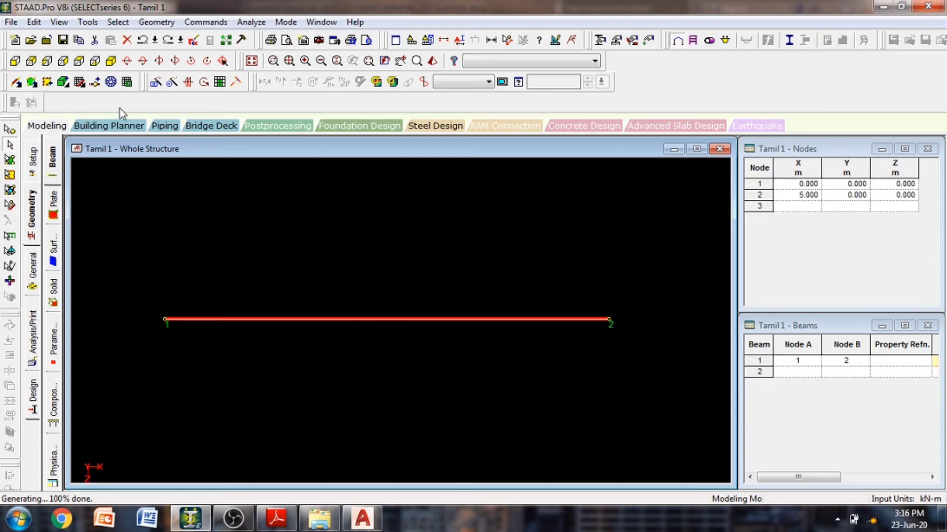
- Repeat the beam between nodes 1 and 2 along global Z in 4 steps of 5 m with Link Steps enabled
click(171, 82)
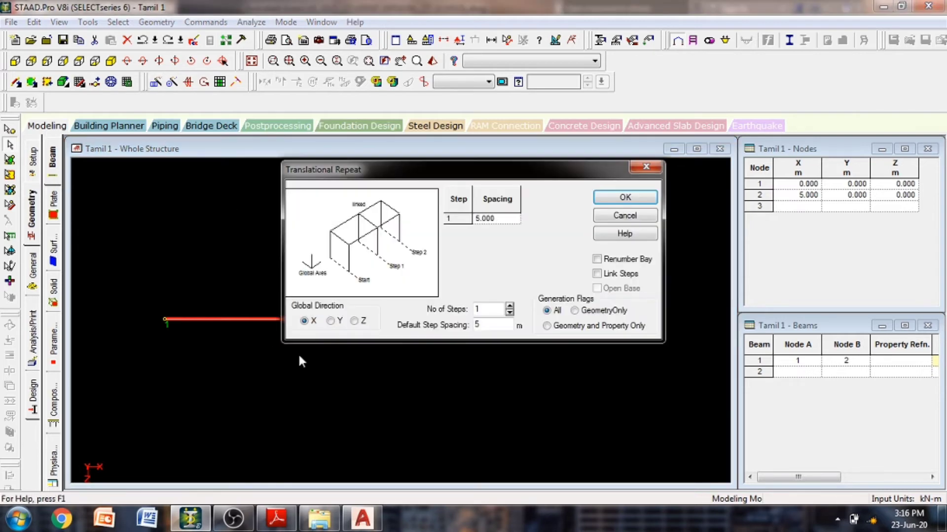
click(354, 321)
click(510, 306)
click(510, 306)
click(510, 306)
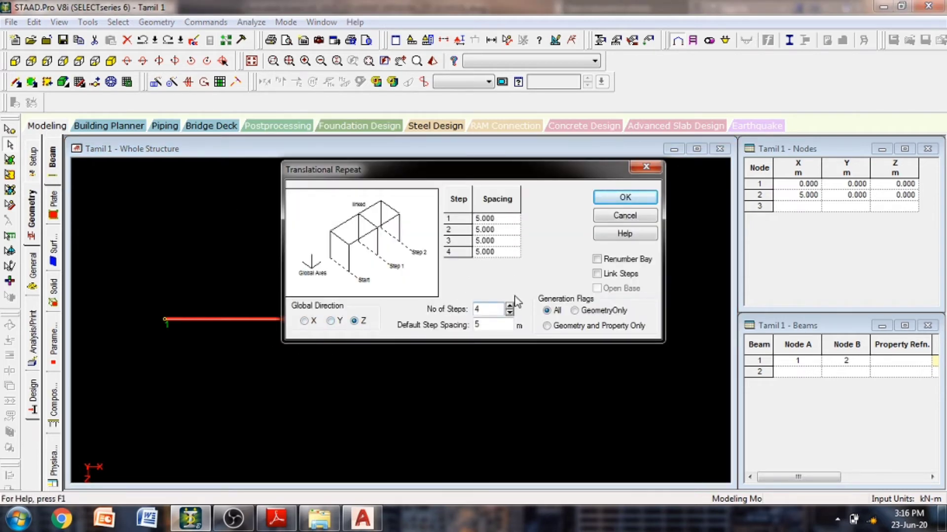
click(630, 276)
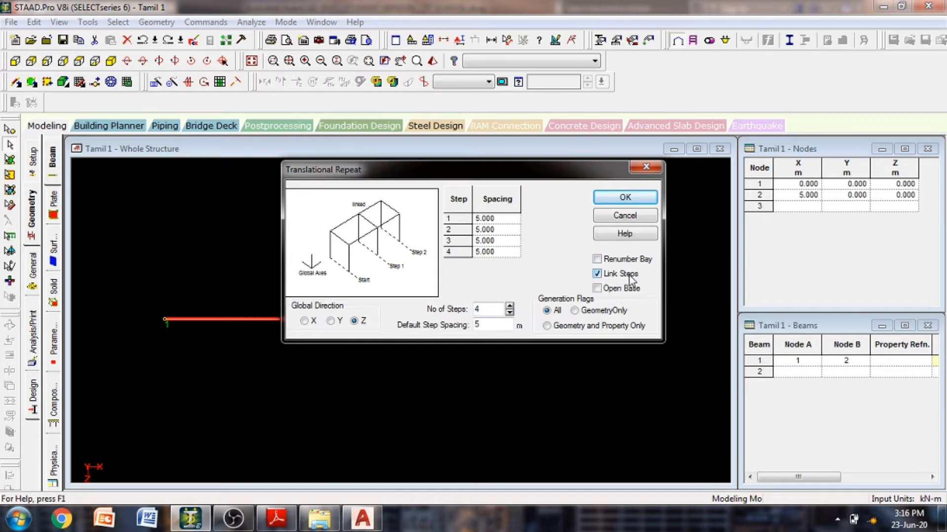
click(625, 198)
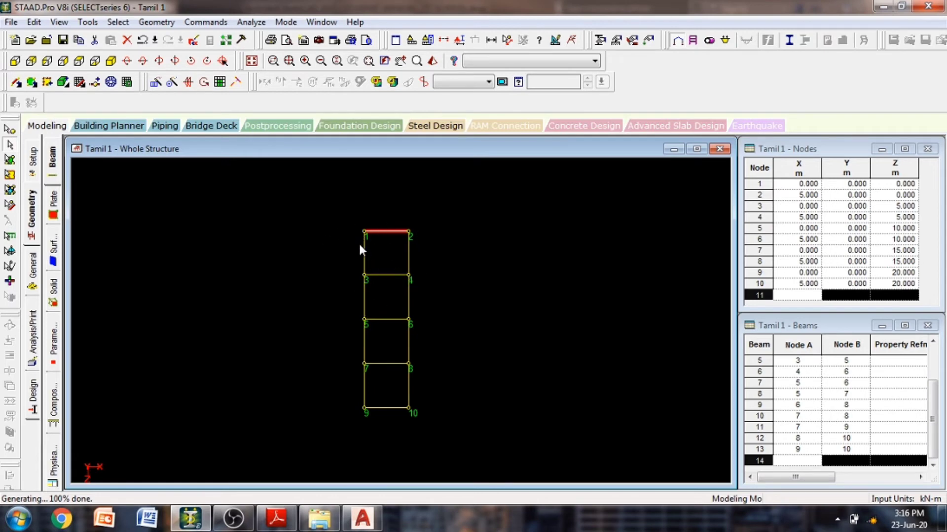
scroll(362, 236, up, 3)
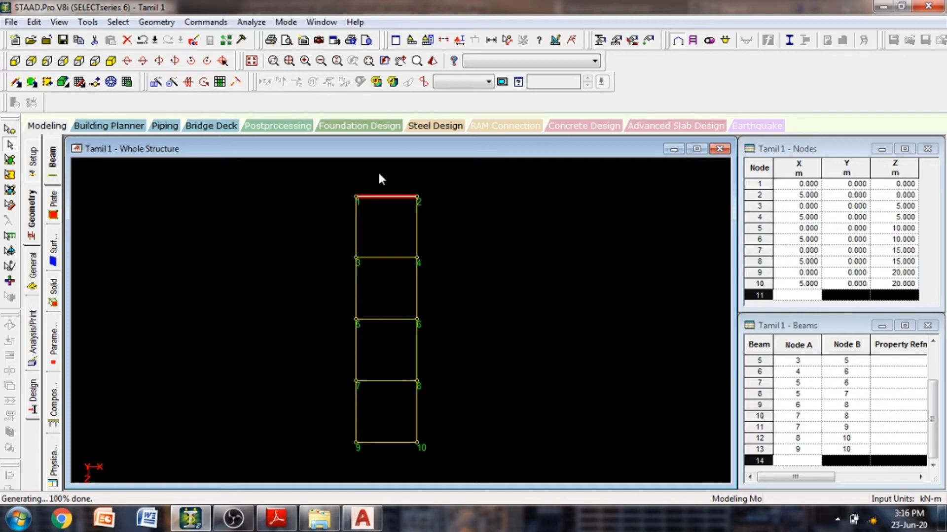
- Display the dimension of the beam between nodes 1 and 3, and remove it again
click(491, 40)
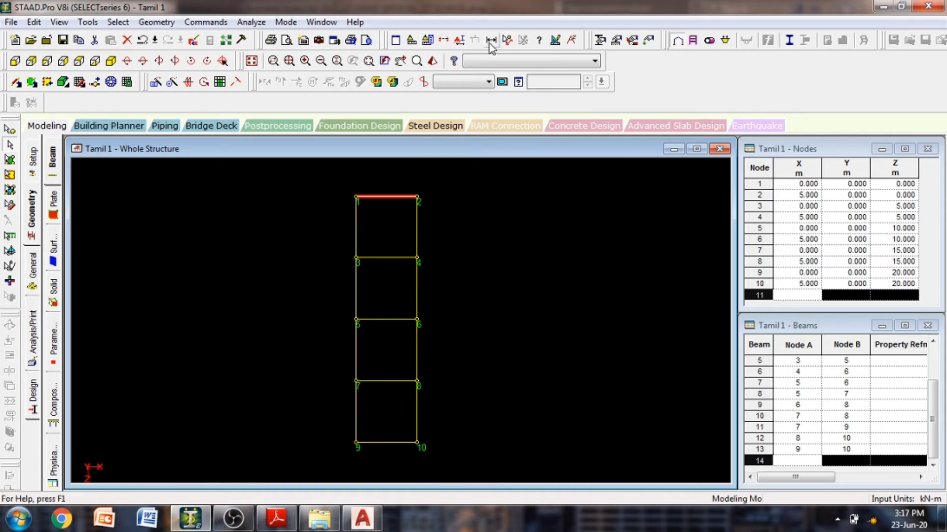
drag(198, 174, 168, 150)
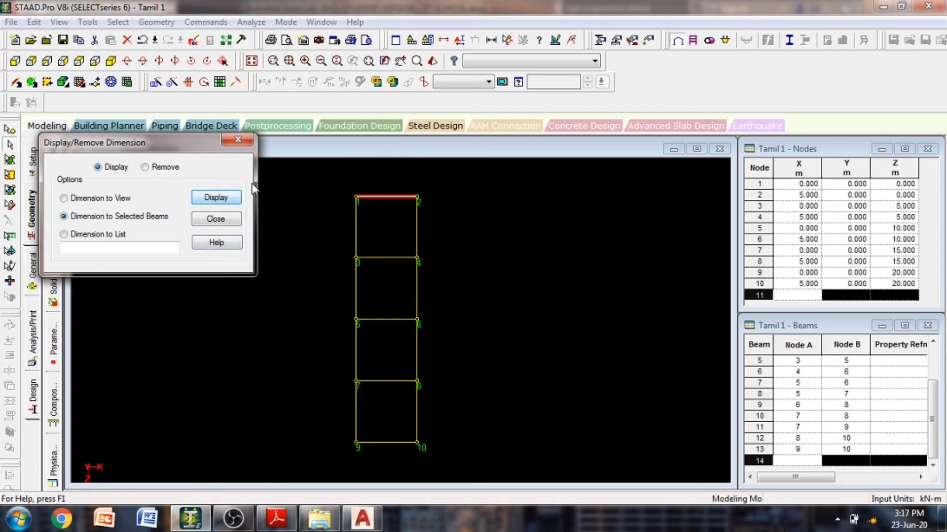
click(356, 237)
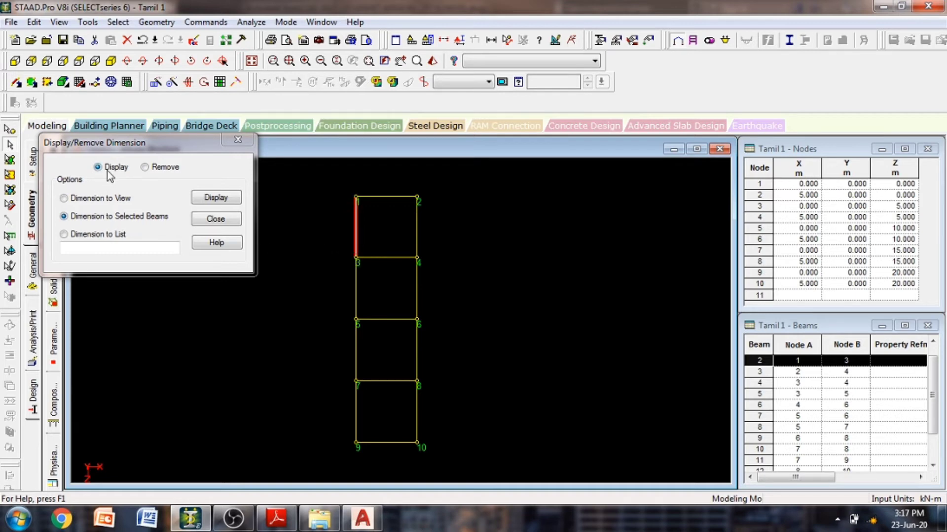
click(215, 199)
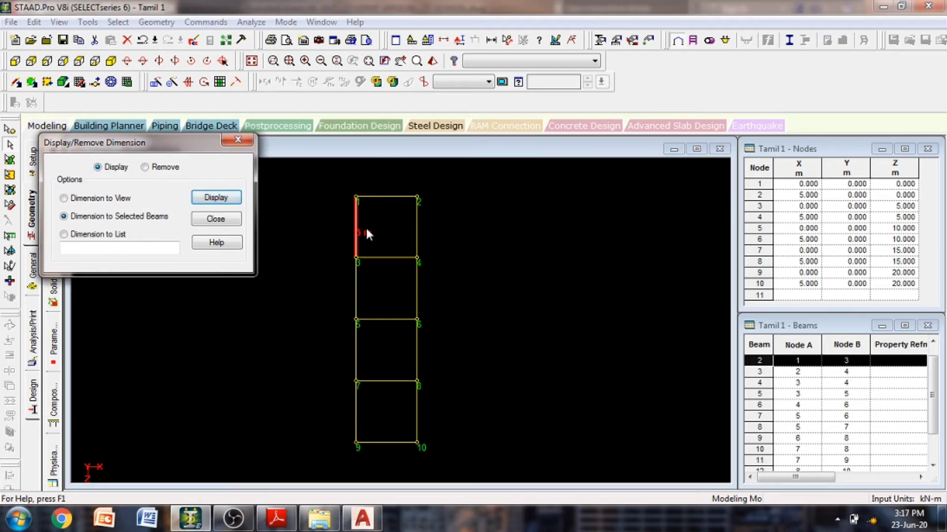
click(165, 167)
click(217, 199)
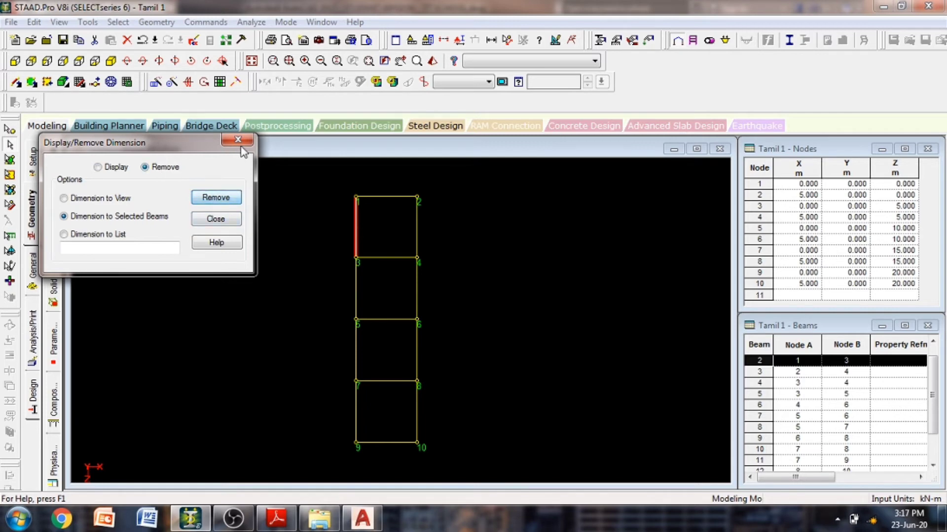
- Display the dimensions of all beams in the frame, remove them again, and close the dimension settings
drag(299, 189, 492, 452)
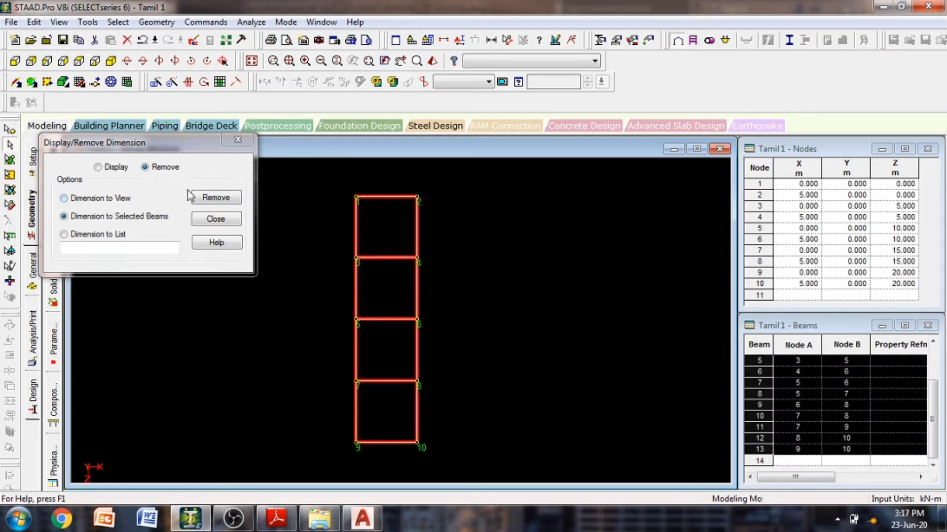
click(117, 167)
click(219, 198)
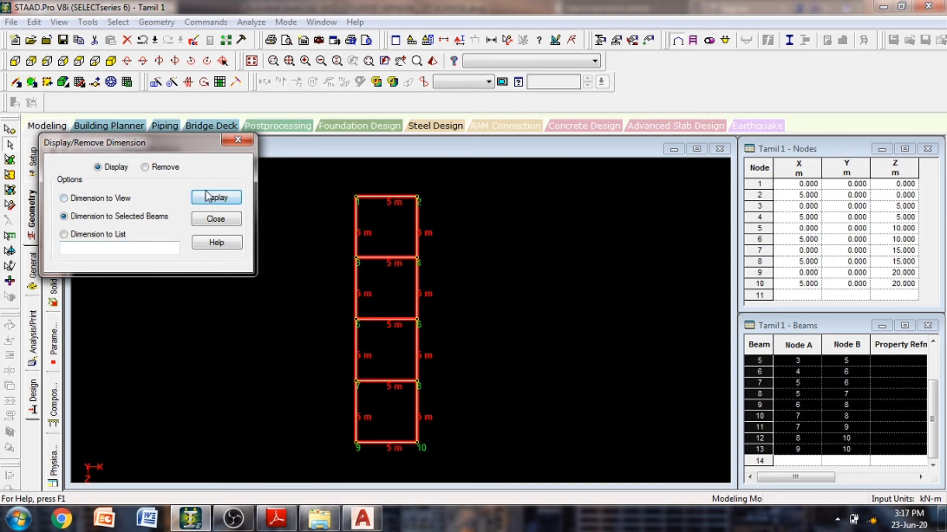
click(148, 167)
click(235, 197)
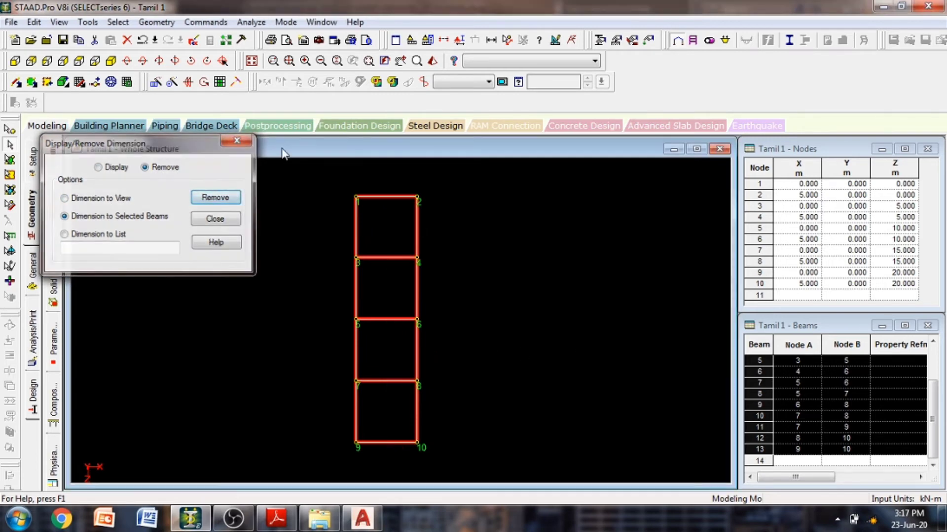
click(236, 141)
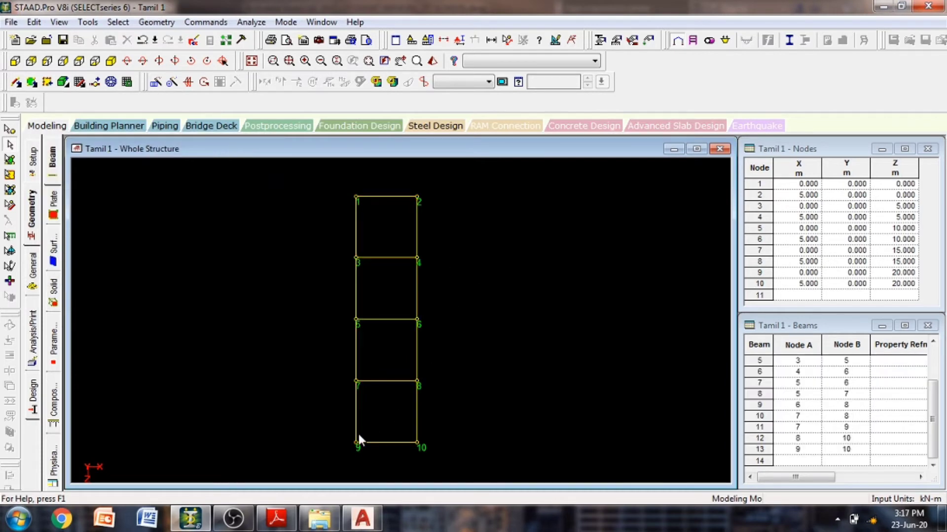
- Examine the widths of the upper classroom row, from CLASS 6 to CLASS 8, in AutoCAD and return to STAAD.Pro
click(363, 517)
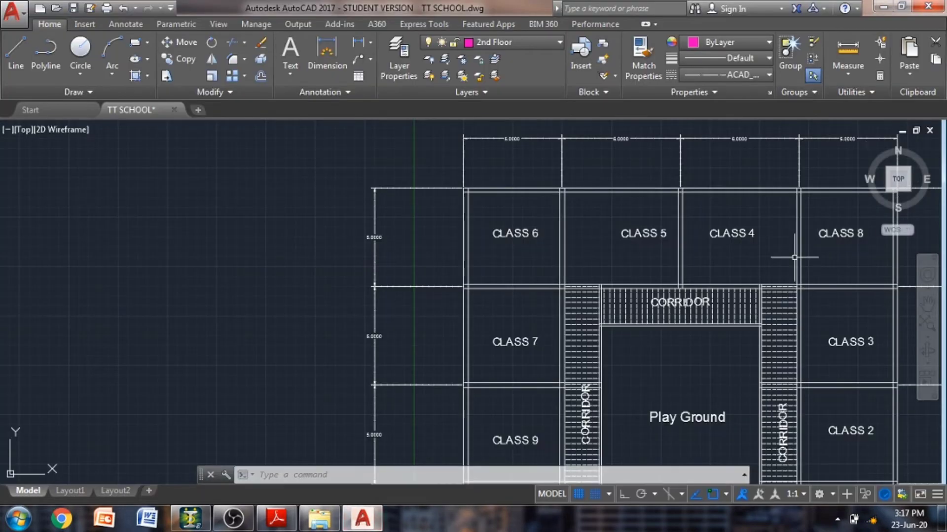
middle_drag(782, 258, 567, 254)
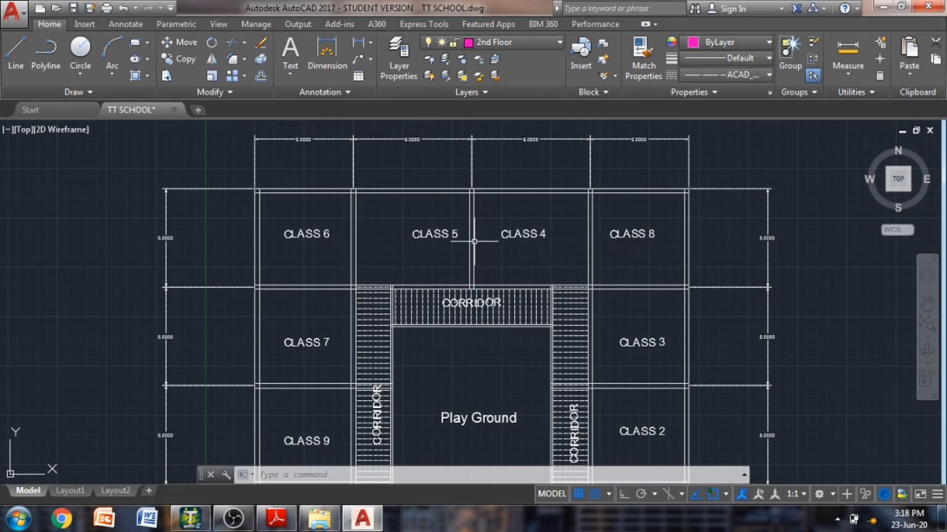
key(alt+Tab)
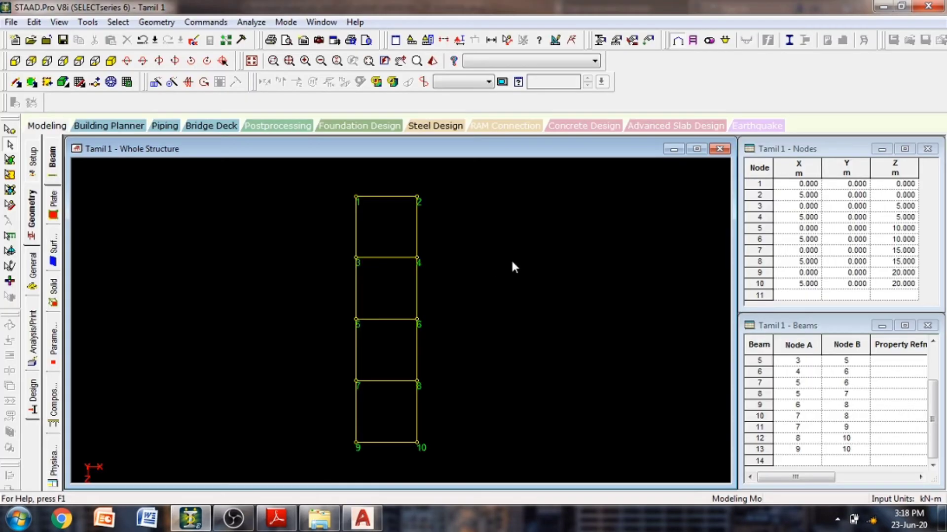
- Set up a translational repeat of the beam between nodes 2 and 4 along global X in 3 steps of 6, 6 and 5 m
click(417, 232)
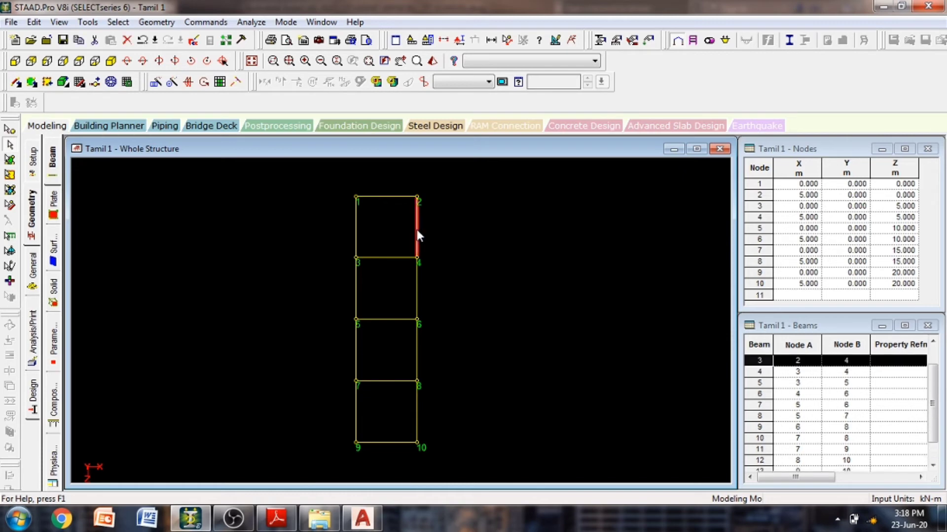
click(155, 82)
click(509, 306)
click(509, 306)
click(509, 307)
click(509, 306)
click(509, 312)
click(510, 312)
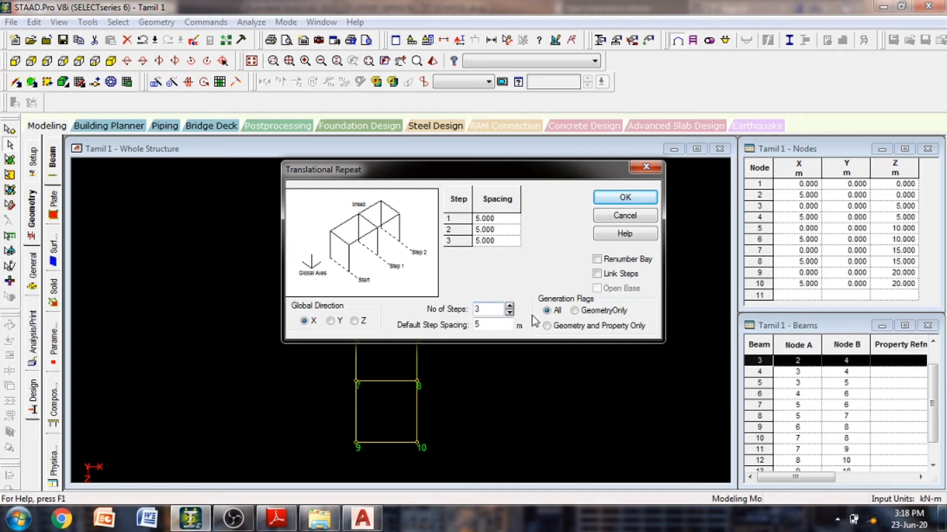
click(495, 324)
click(480, 219)
click(477, 230)
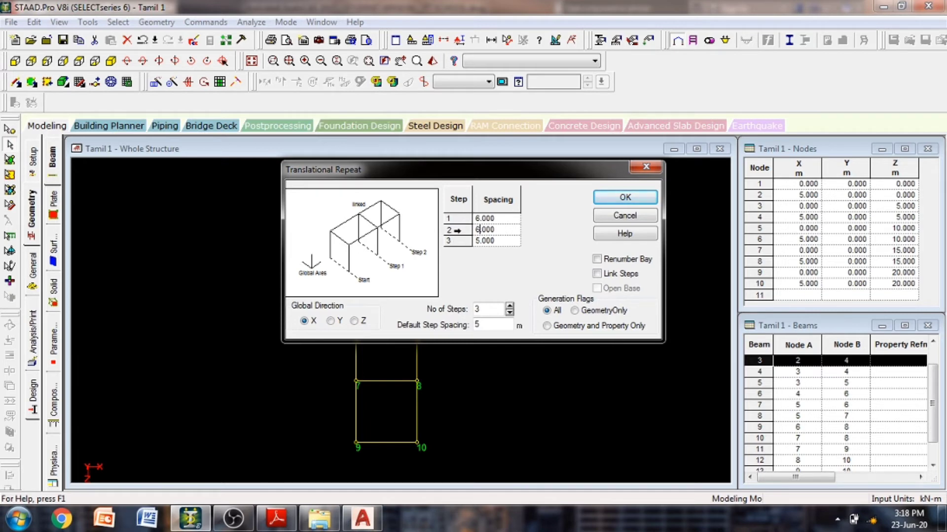
- Switch to AutoCAD, check the bay dimensions above CLASS 6, 5, 4 and 8, and return to STAAD.Pro
click(362, 518)
scroll(362, 220, up, 4)
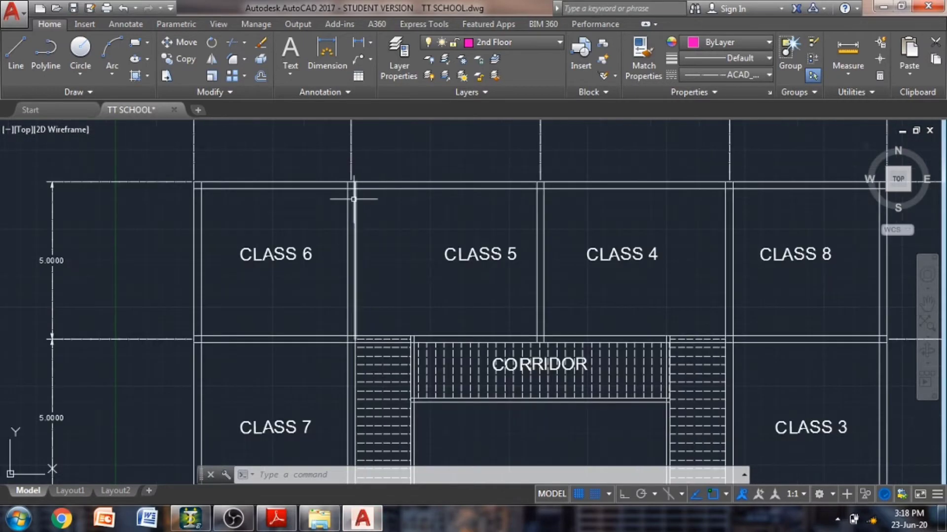
scroll(345, 243, down, 4)
mouse_move(359, 247)
middle_down()
mouse_move(373, 281)
mouse_move(365, 334)
middle_up()
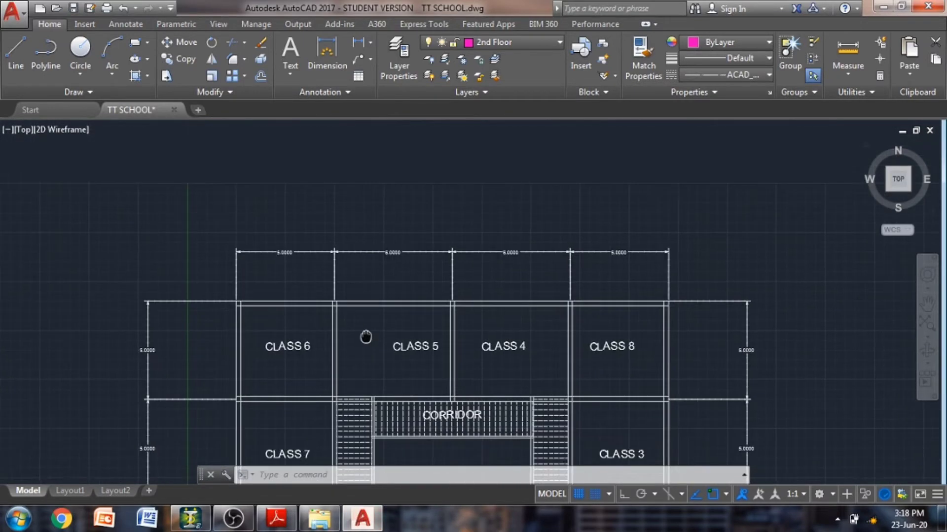
scroll(333, 268, up, 3)
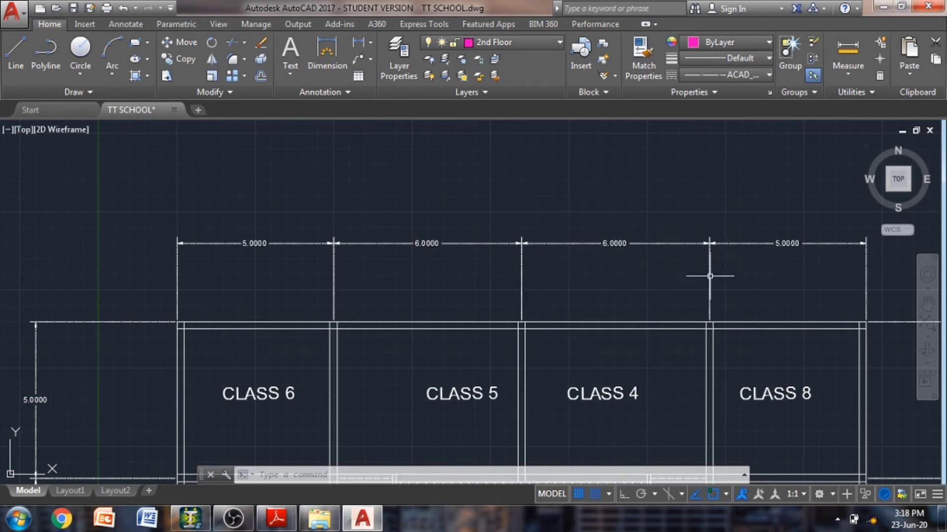
key(alt+Tab)
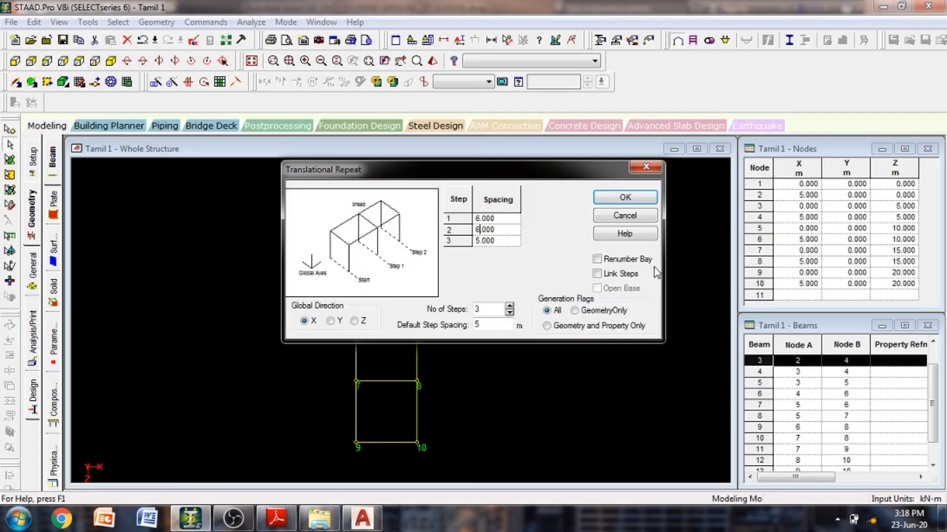
- Enable Link Steps, allow the auto save, and generate the repeated bays along global X
click(623, 280)
drag(516, 172, 516, 157)
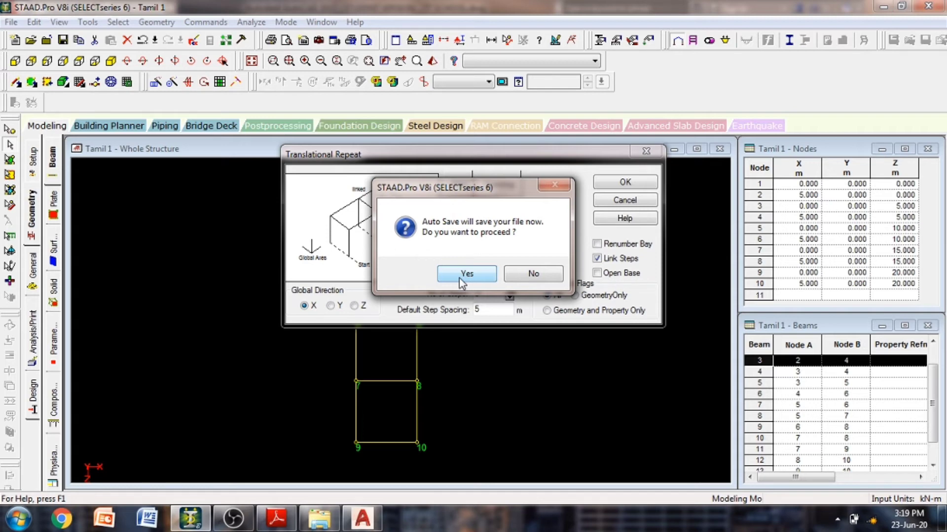
click(461, 284)
click(390, 277)
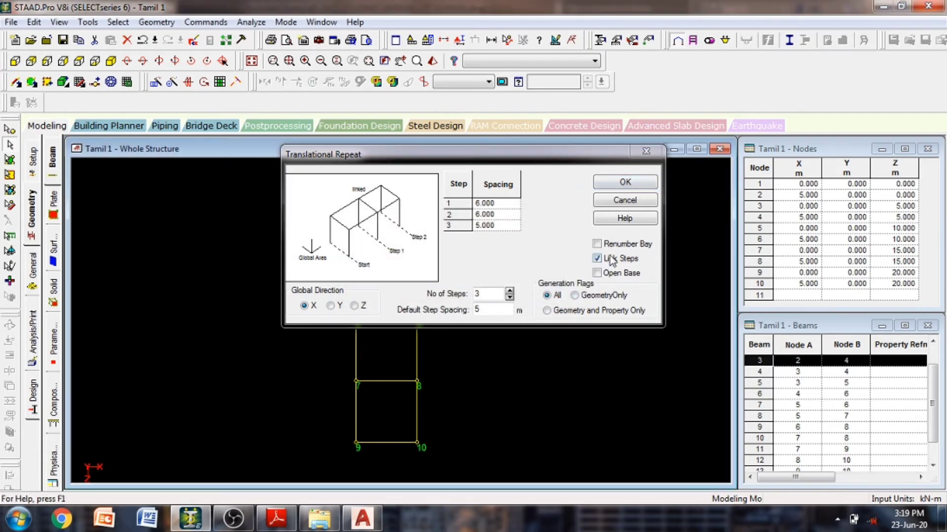
click(622, 183)
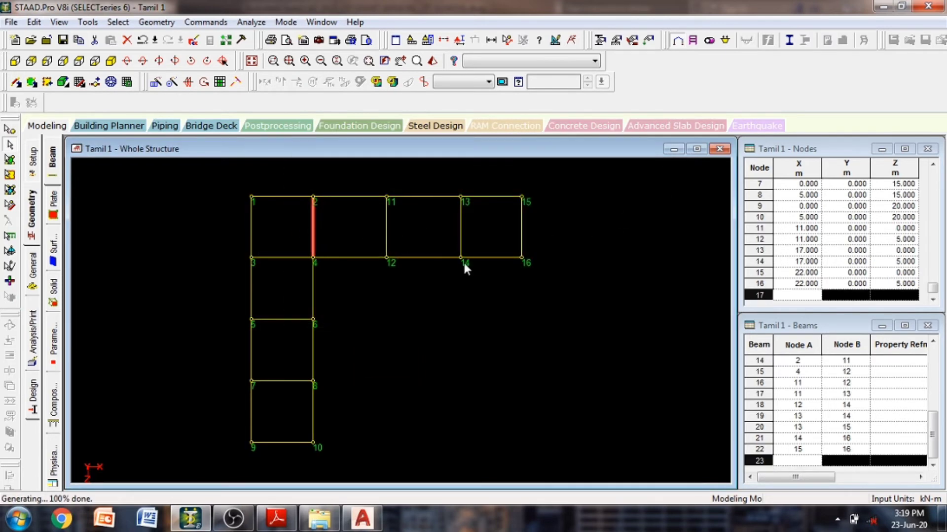
- Examine the CLASS 3 to CLASS 1 wing in AutoCAD, select the wall line between CLASS 8 and CLASS 3, and return to STAAD.Pro
key(alt+Tab)
scroll(585, 304, down, 2)
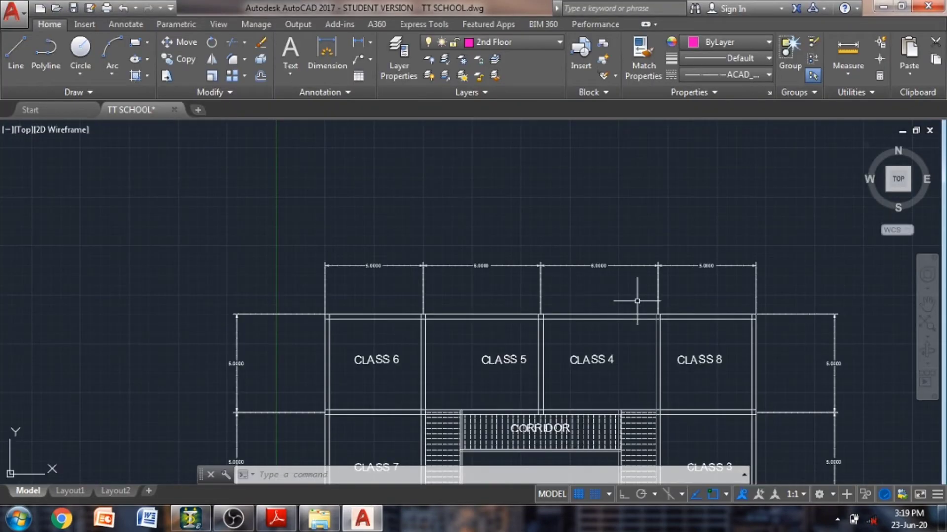
middle_drag(681, 364, 655, 200)
scroll(656, 200, down, 1)
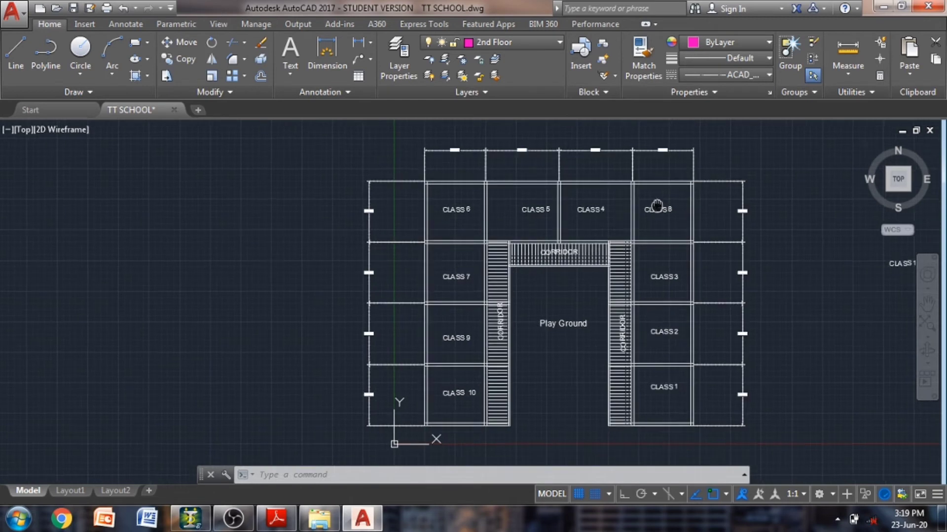
scroll(661, 207, down, 1)
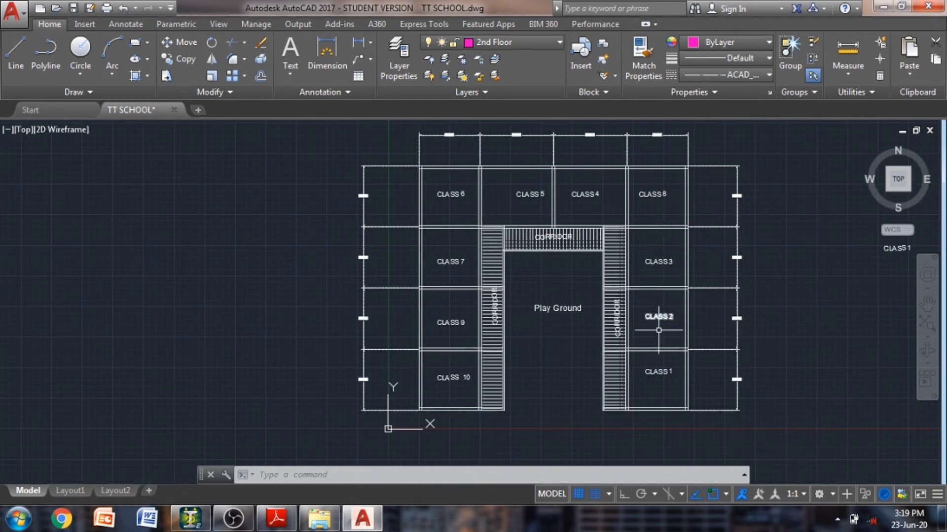
click(663, 229)
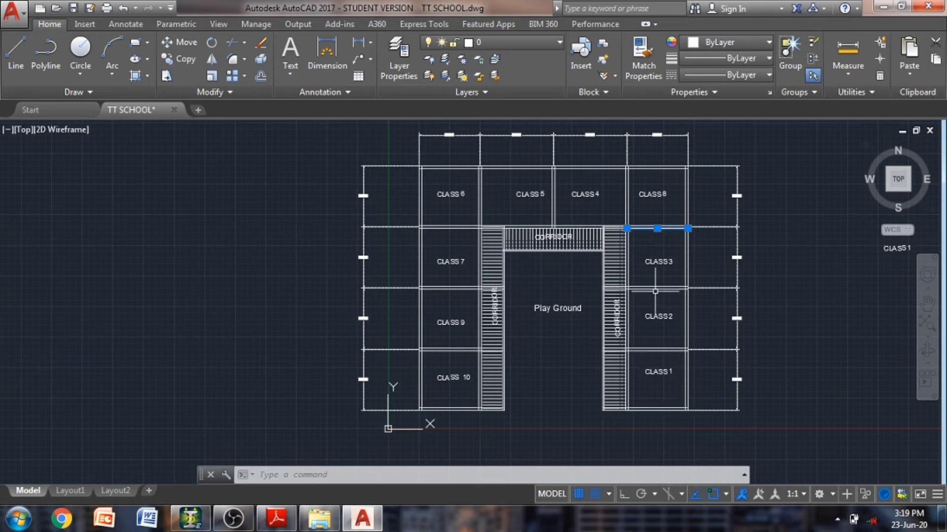
key(alt+Tab)
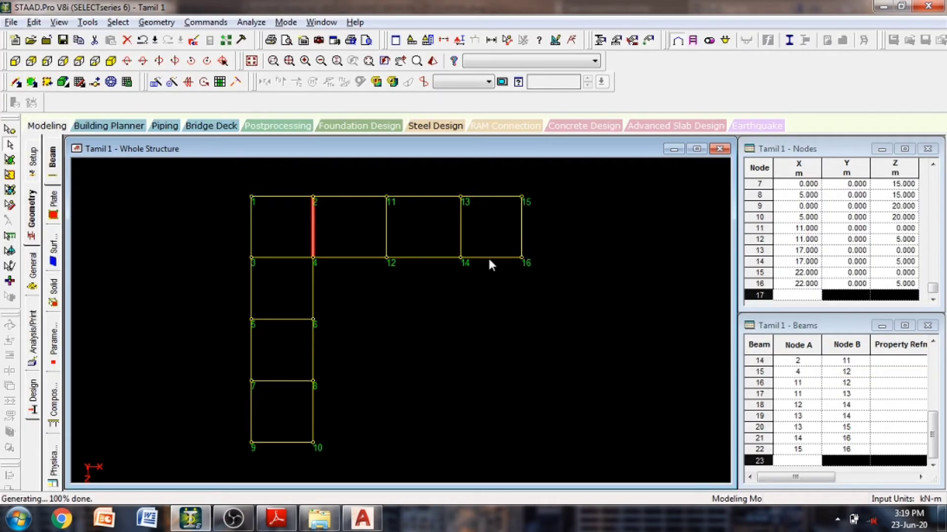
- Repeat the beam between nodes 14 and 16 along global Z in 3 steps of 5 m with Link Steps enabled
click(491, 257)
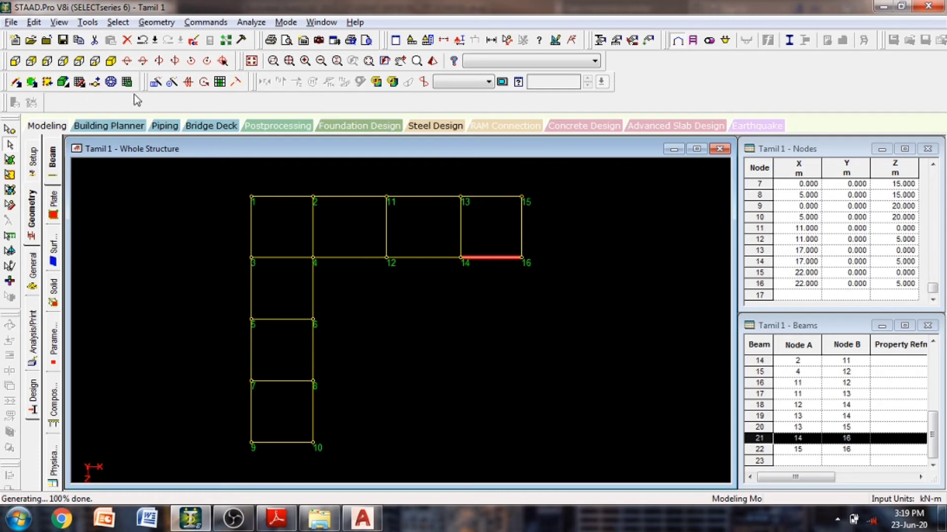
click(156, 82)
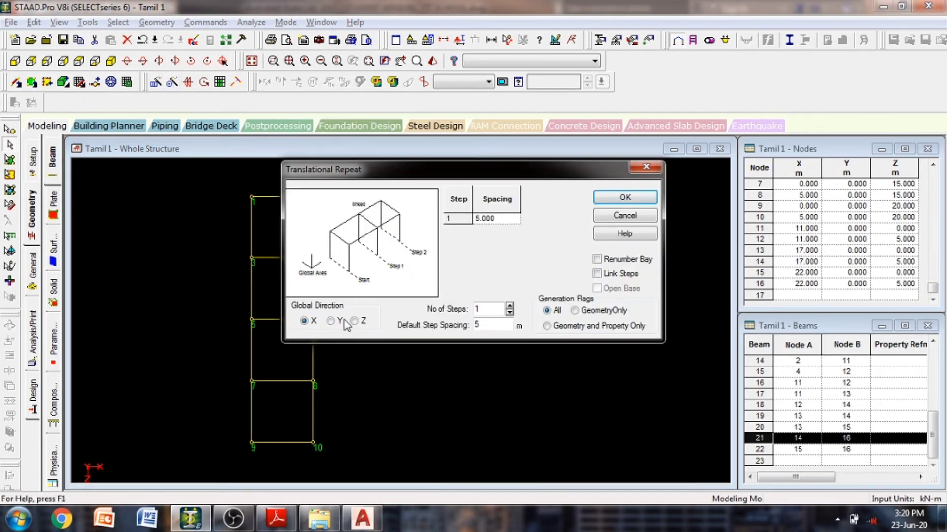
click(354, 321)
click(509, 306)
click(509, 305)
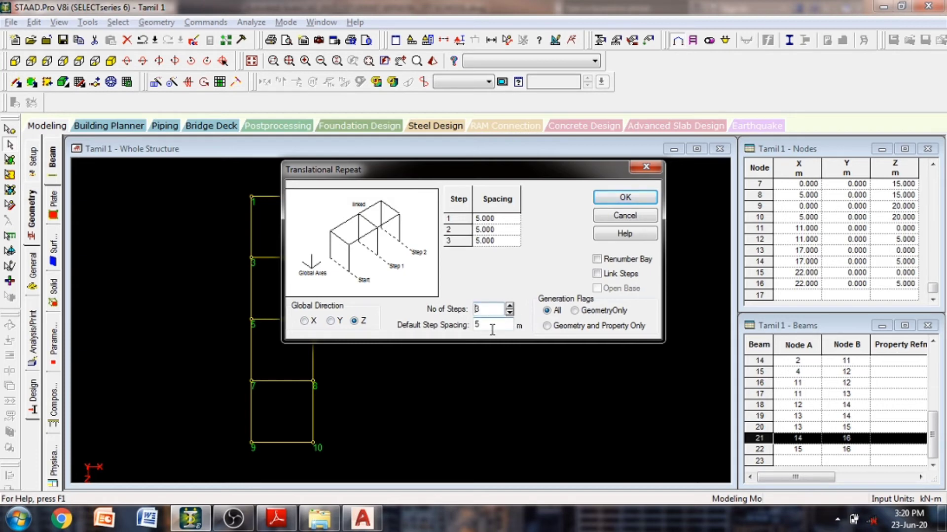
click(620, 274)
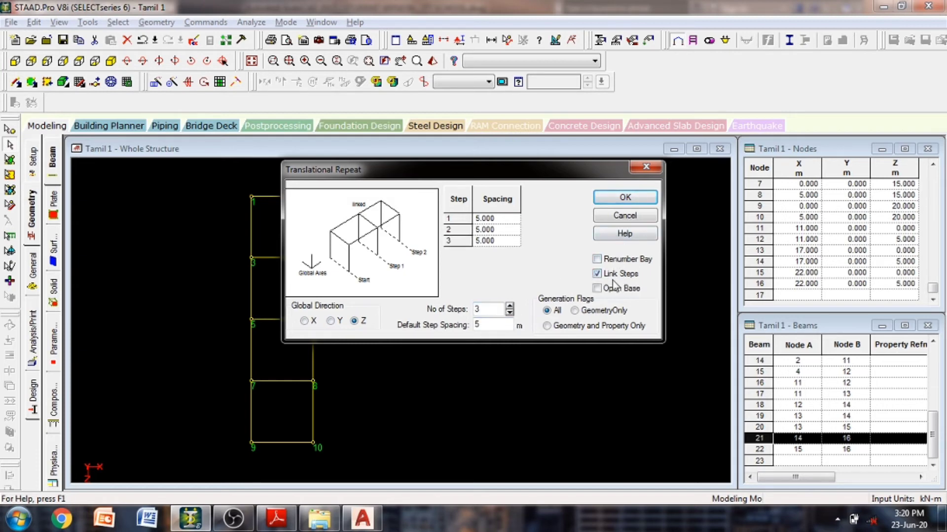
click(613, 196)
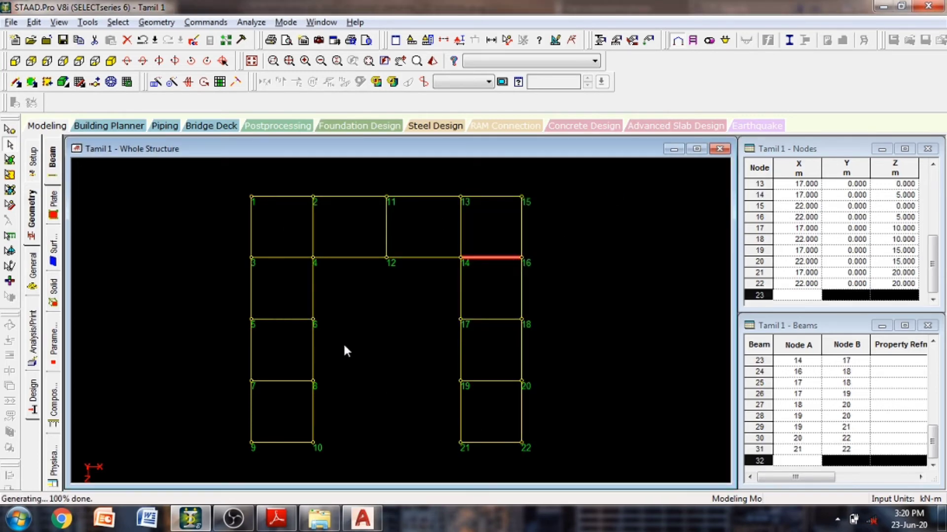
- Examine the corridor strip beside CLASS 10 in AutoCAD and return to STAAD.Pro
key(alt+Tab)
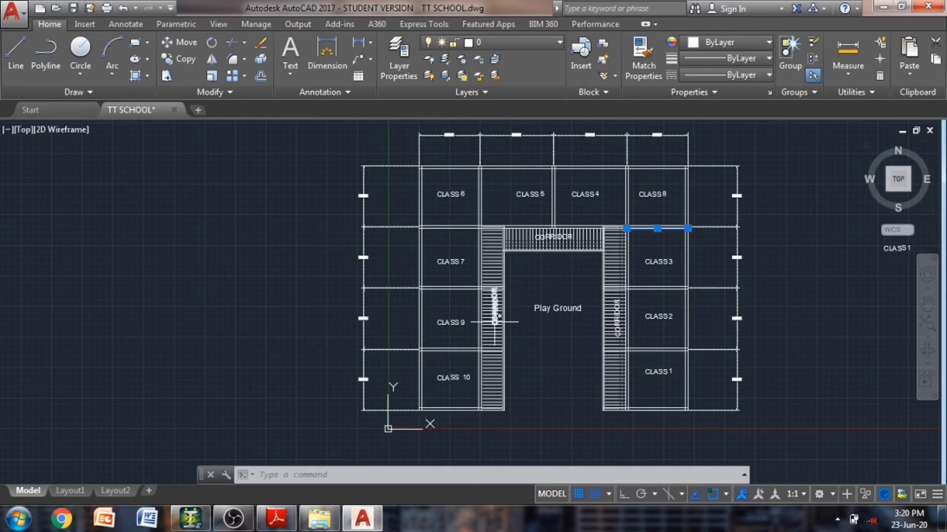
scroll(513, 387, up, 4)
middle_drag(513, 390, 508, 334)
scroll(498, 355, up, 2)
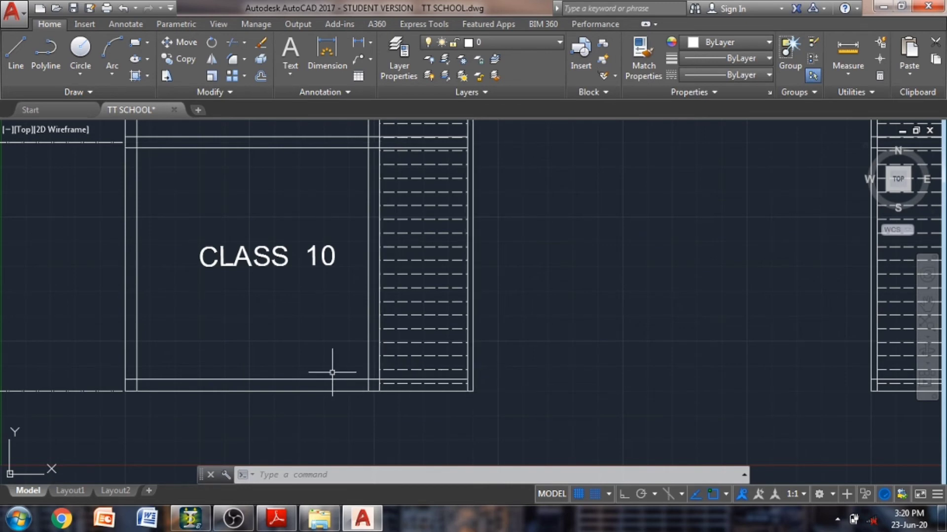
key(alt+Tab)
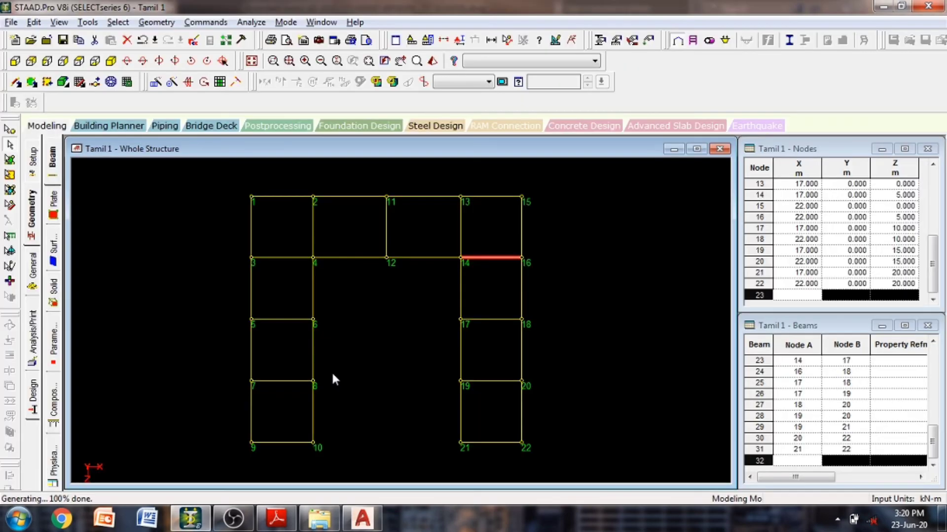
- Repeat the three beams running from node 4 to node 10 along global X in 1 step of 2 m with Link Steps enabled
click(313, 302)
click(314, 352)
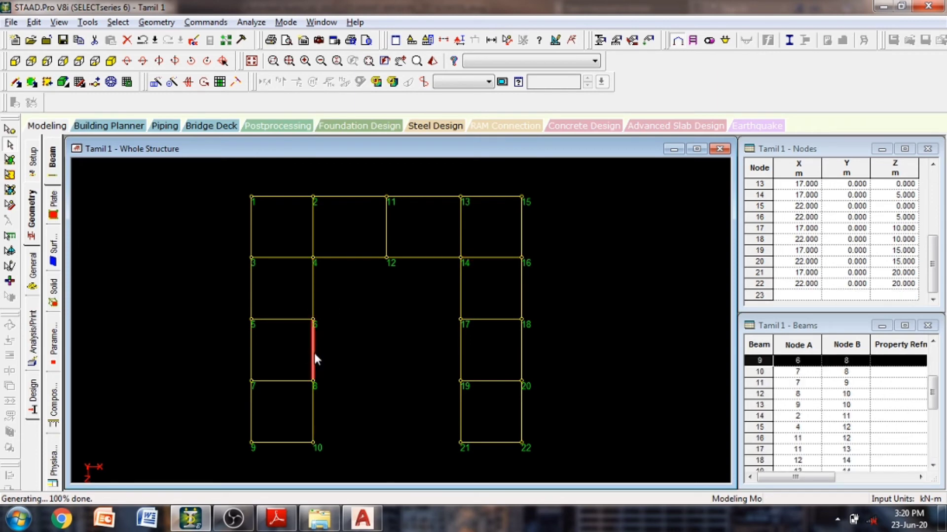
ctrl+click(314, 307)
ctrl+click(314, 412)
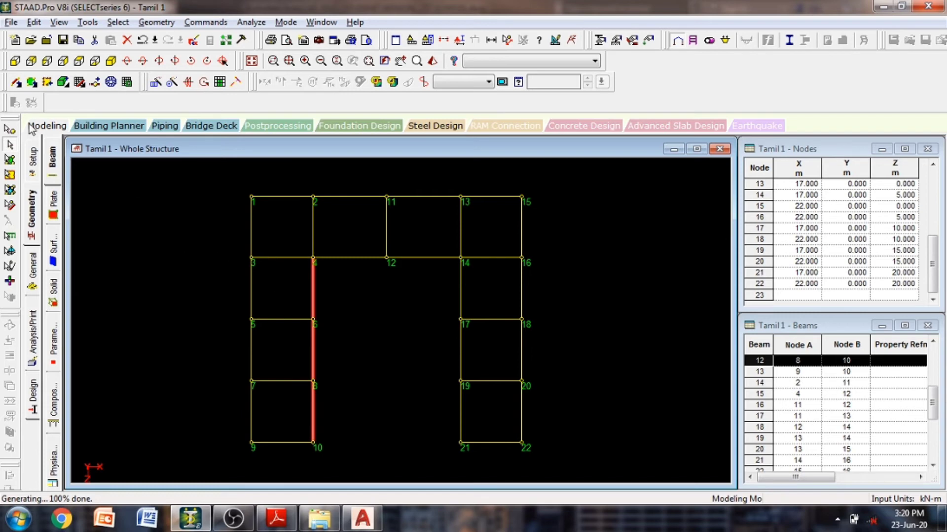
click(155, 82)
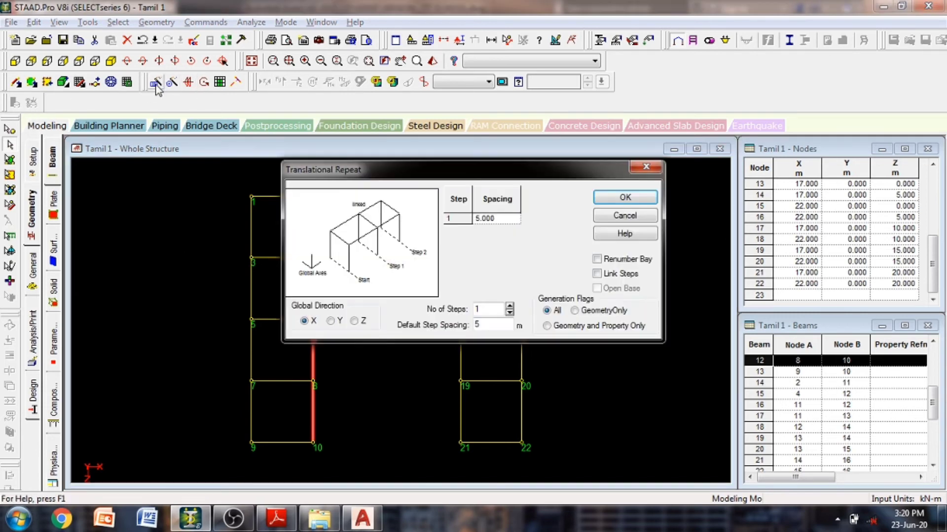
click(509, 306)
click(509, 313)
click(488, 328)
drag(488, 330, 414, 337)
text(2)
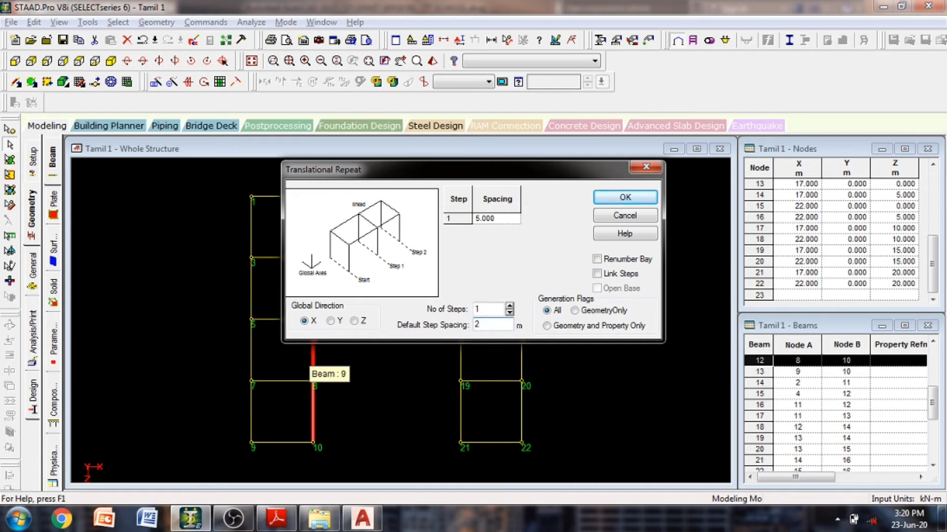
click(618, 275)
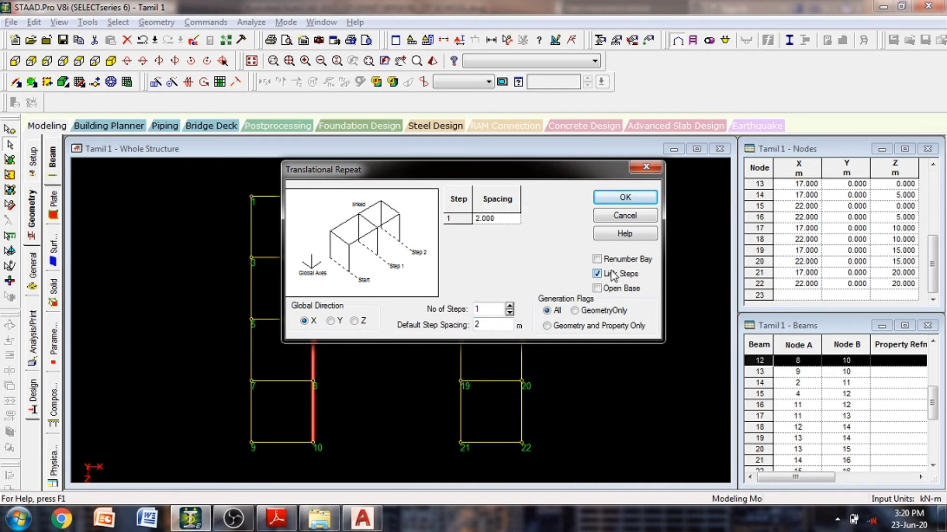
click(640, 197)
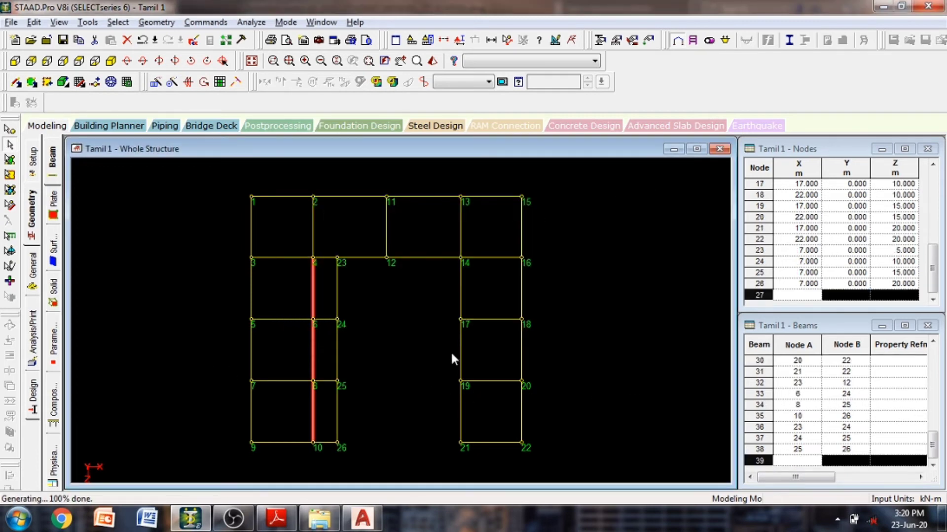
- Repeat the three beams running from node 14 to node 21 along global X in 1 step of -2 m with Link Steps enabled
click(460, 293)
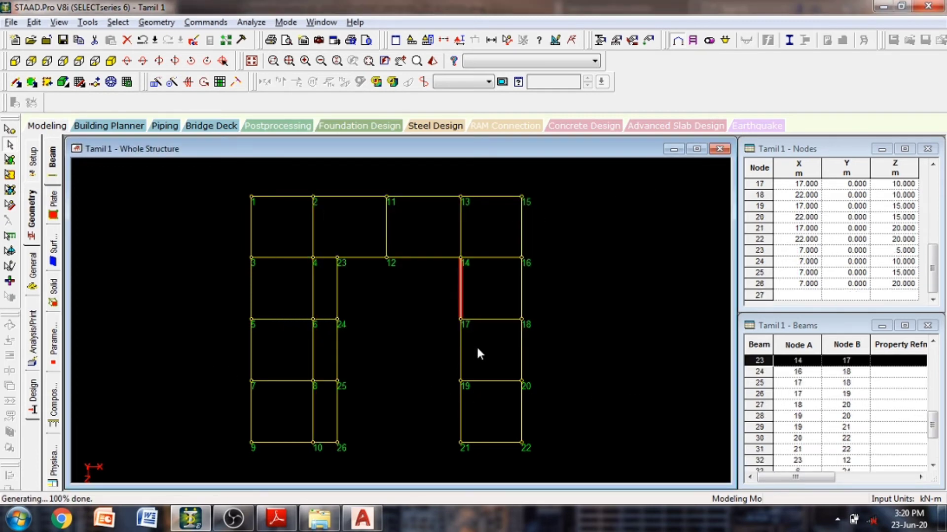
ctrl+click(461, 361)
ctrl+click(461, 413)
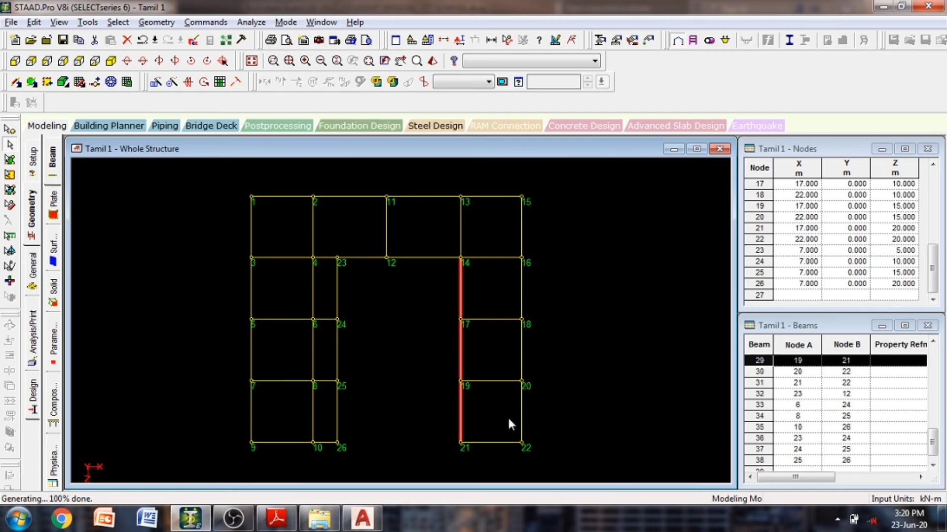
click(156, 82)
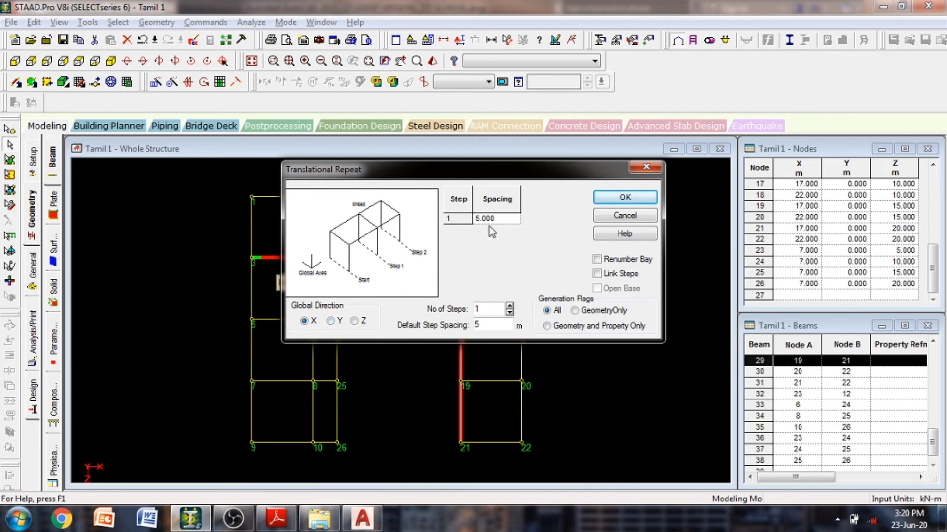
double_click(492, 324)
text(-2)
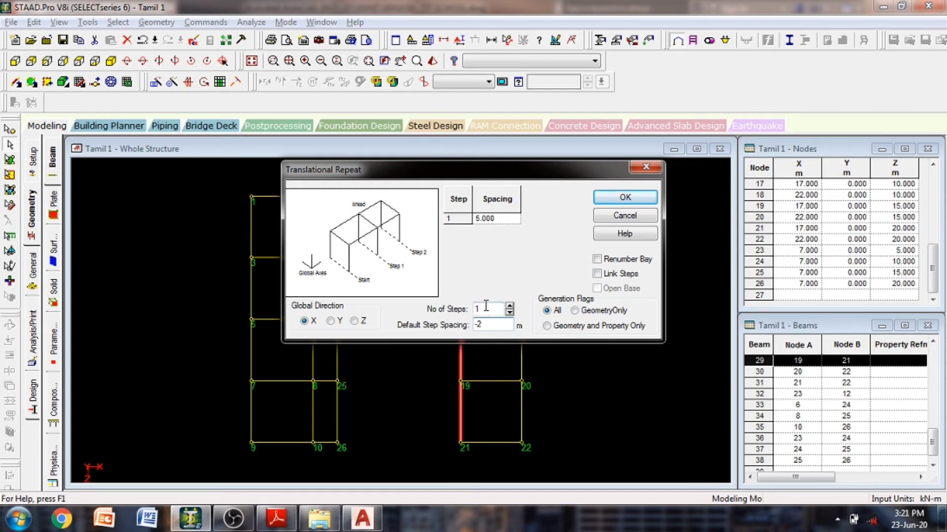
click(597, 274)
click(625, 198)
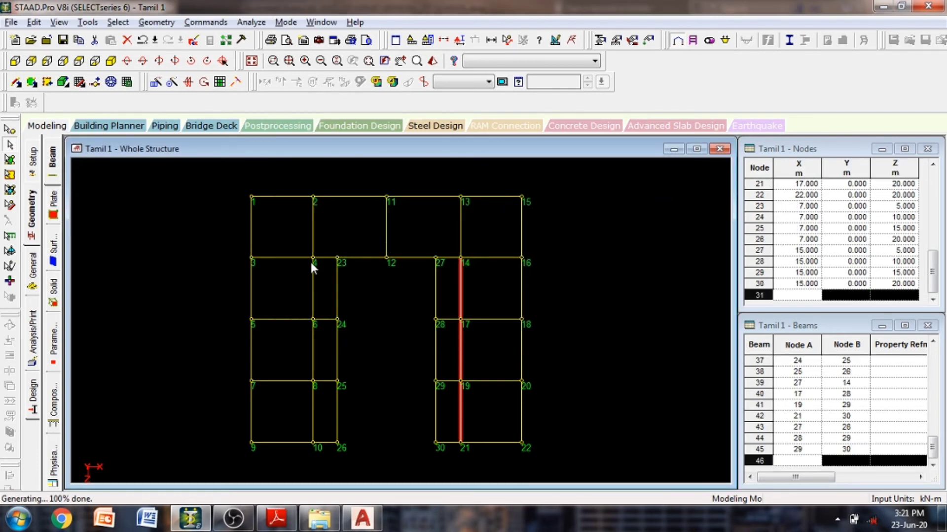
scroll(343, 261, up, 1)
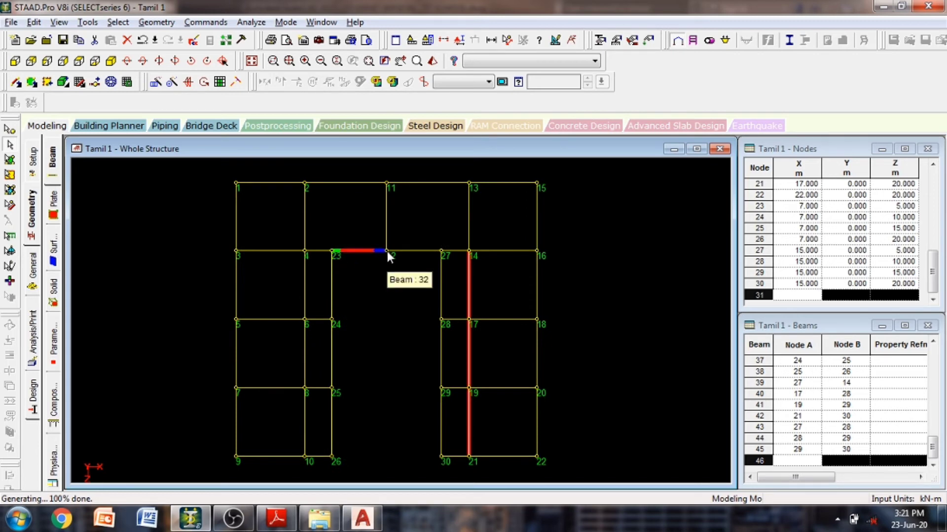
- Repeat the two beams between nodes 23 and 27 along global Z in 1 step of 2 m with Link Steps enabled
click(351, 251)
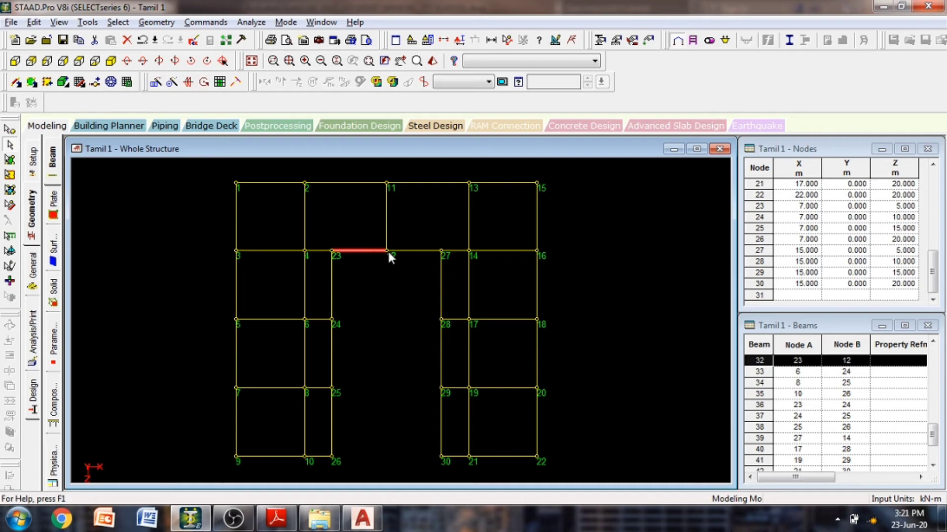
click(401, 251)
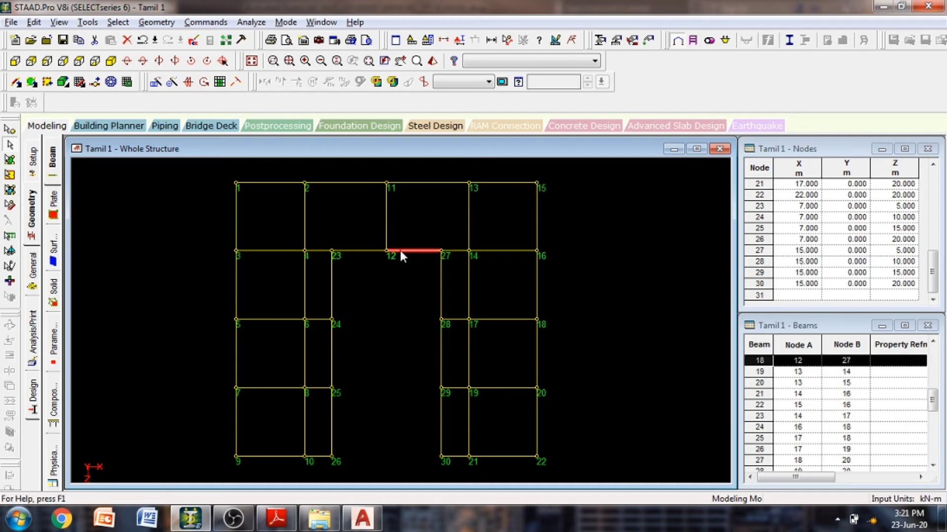
ctrl+click(355, 251)
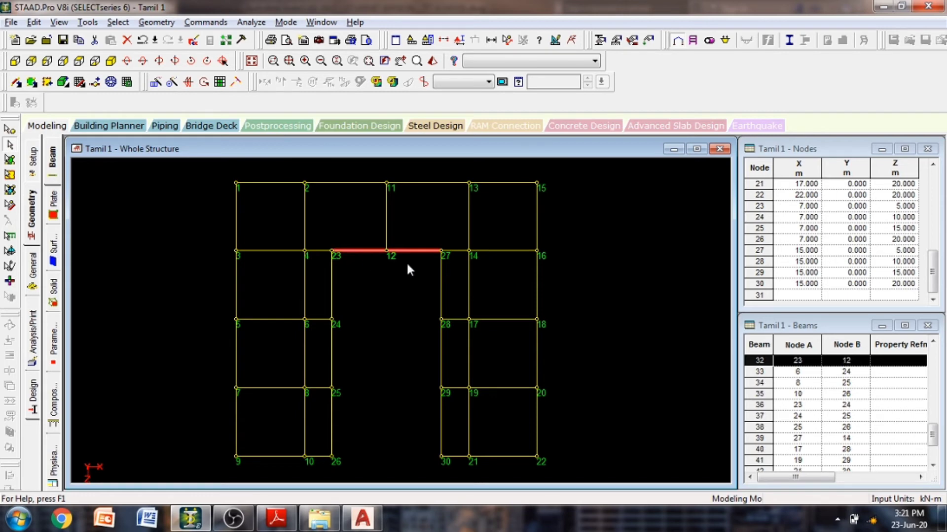
click(155, 82)
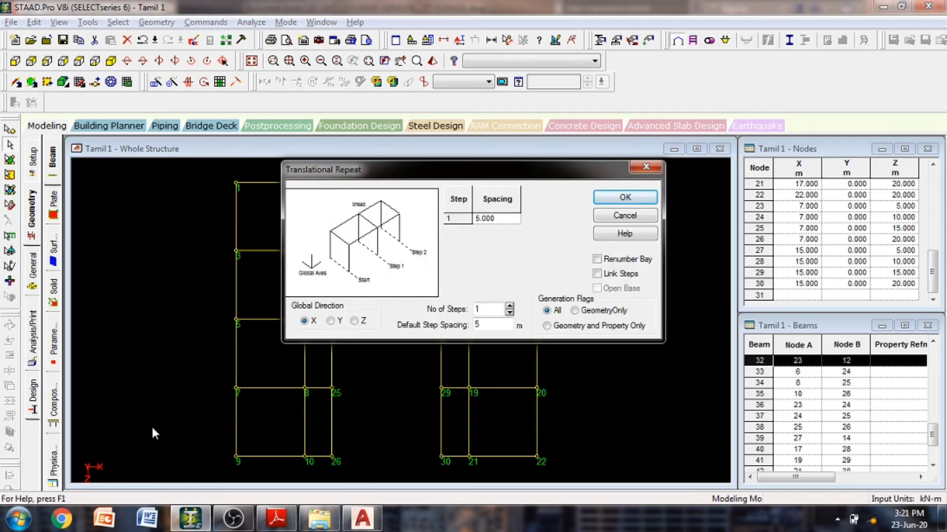
click(353, 321)
double_click(507, 325)
text(2)
click(597, 273)
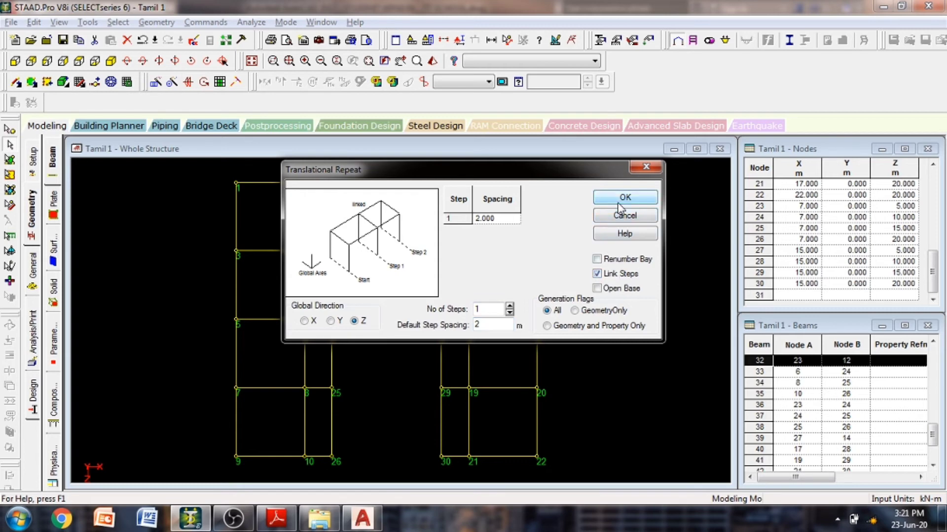
drag(523, 175, 695, 65)
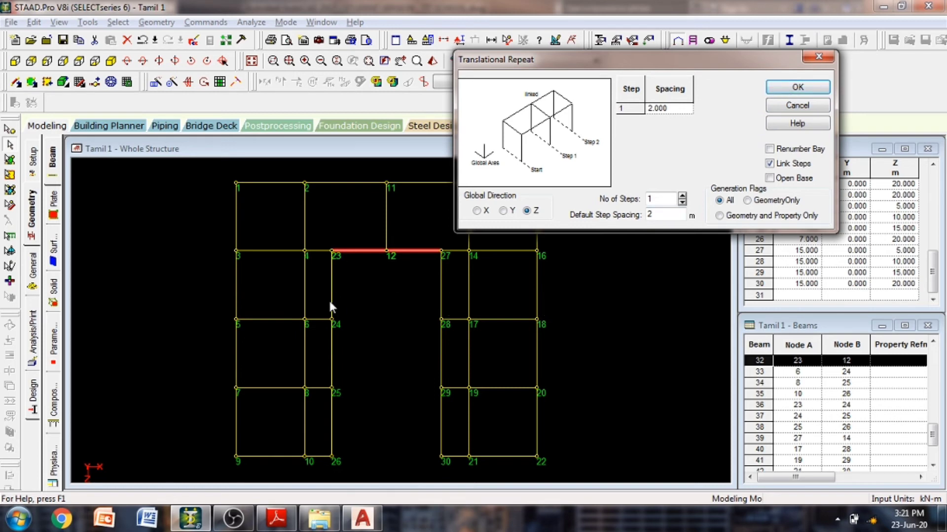
click(807, 92)
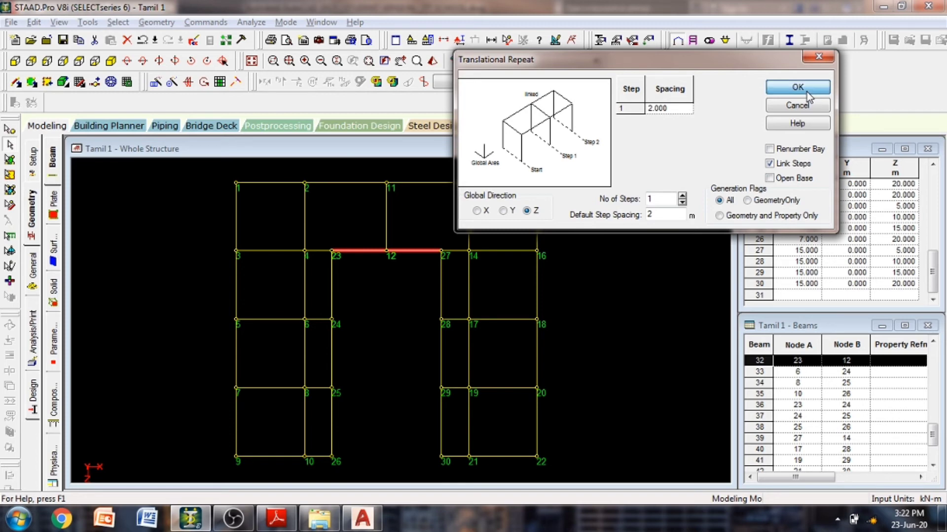
- Inspect the new corridor beams around nodes 31 to 33, compare them with the corridor layout in AutoCAD, and return to STAAD.Pro
click(441, 265)
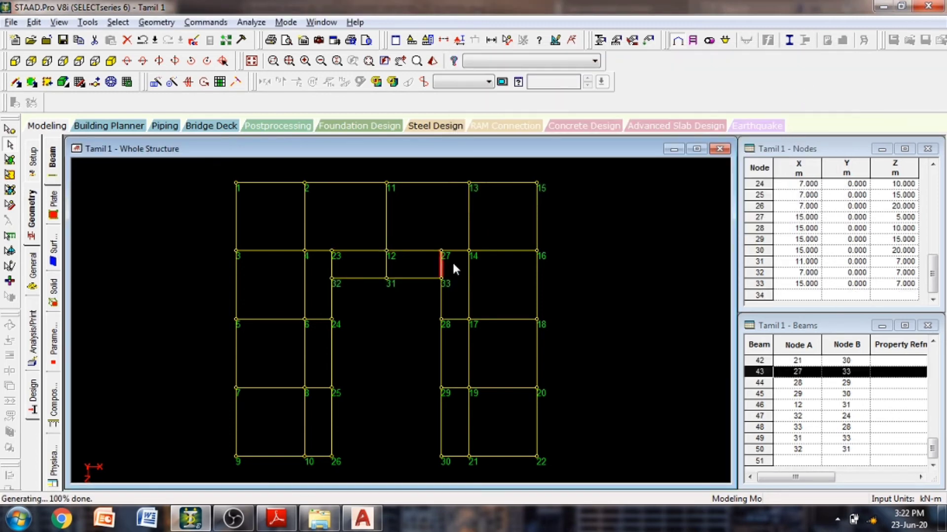
click(386, 266)
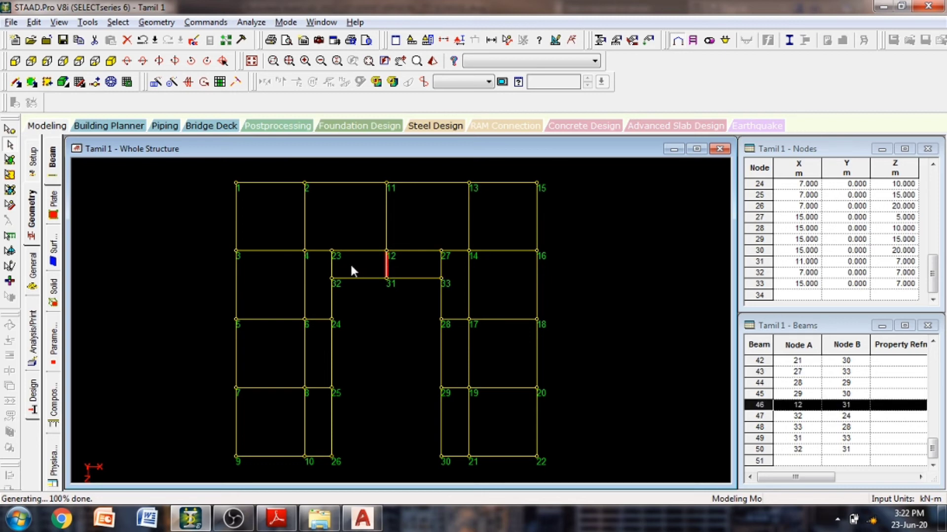
click(332, 267)
click(330, 302)
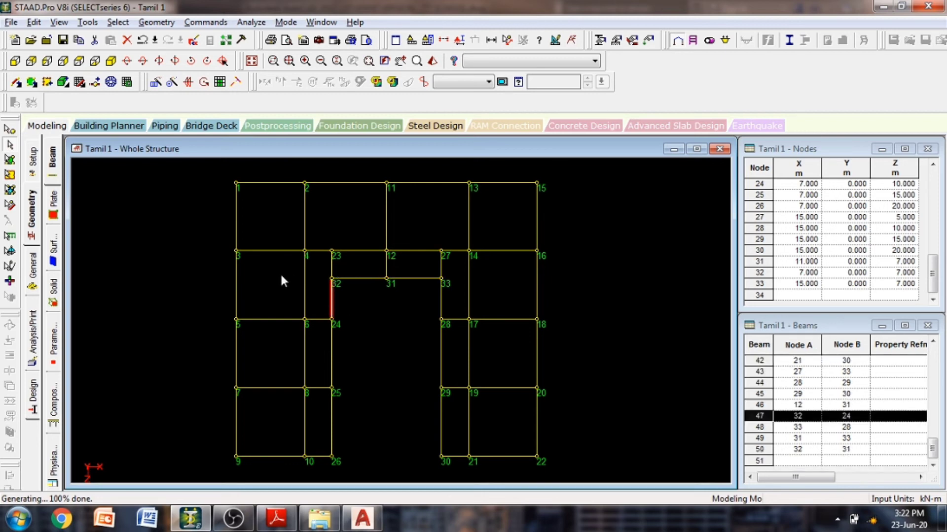
key(alt+Tab)
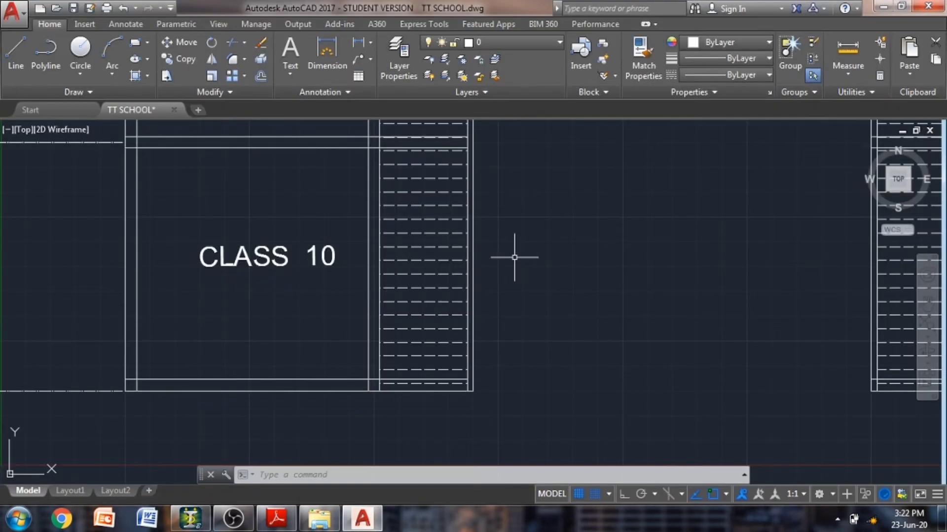
scroll(533, 259, down, 2)
scroll(554, 257, down, 4)
mouse_move(607, 237)
middle_down()
mouse_move(610, 228)
mouse_move(593, 348)
mouse_move(560, 359)
middle_up()
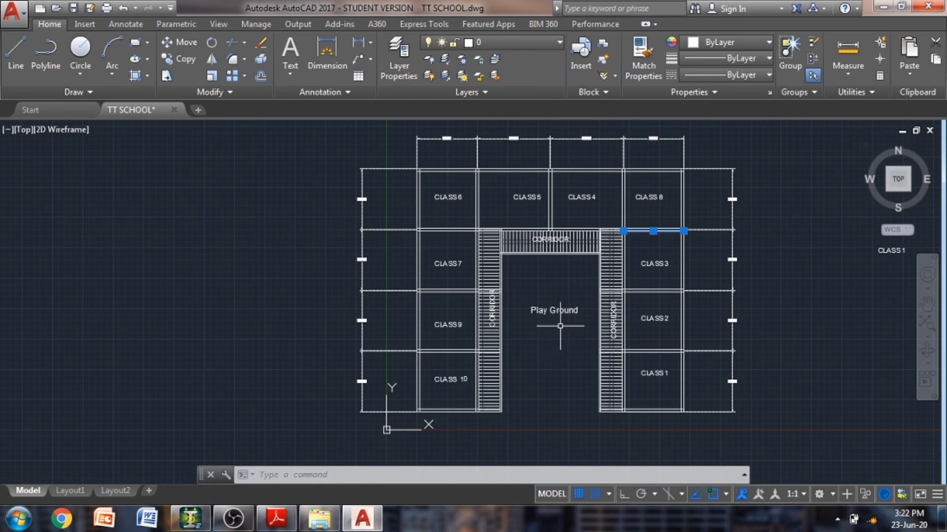
click(363, 518)
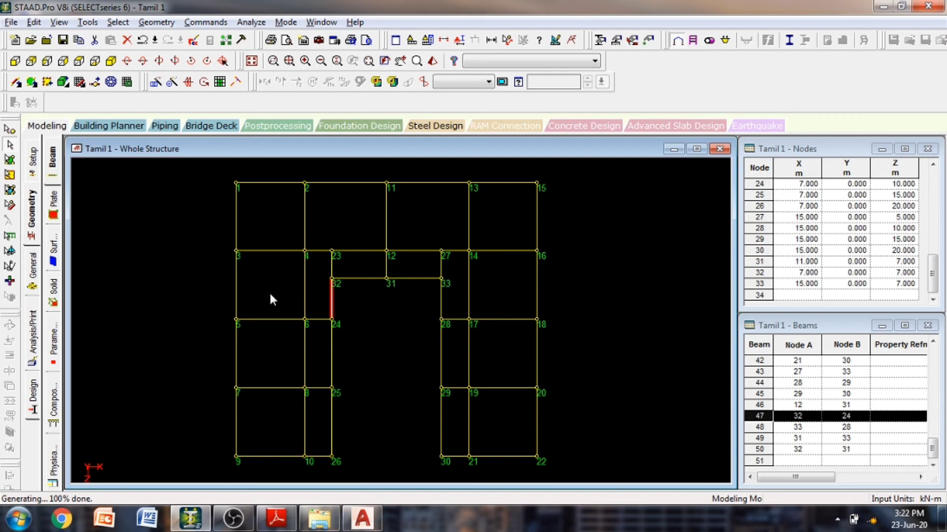
- Select the whole floor plan in isometric view and set up a translational repeat along global Y with 4 steps
click(110, 61)
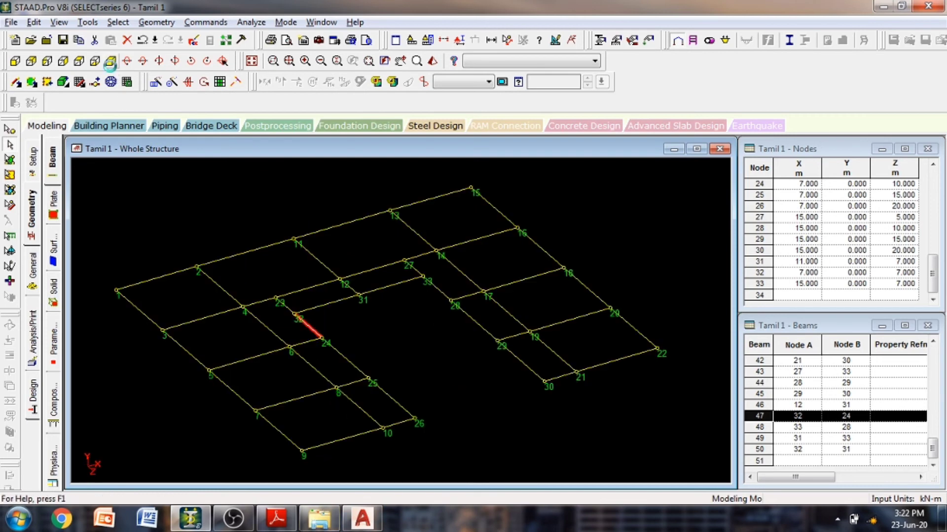
middle_drag(412, 320, 416, 316)
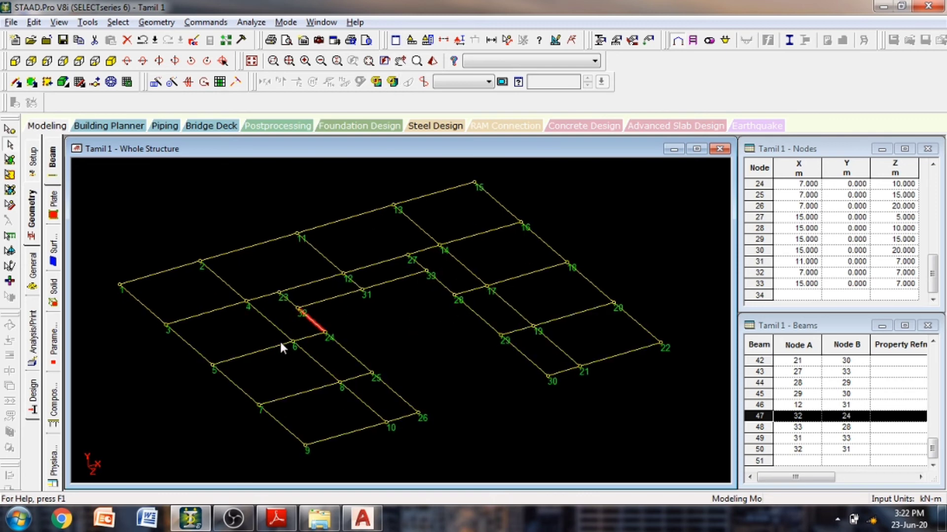
drag(82, 186, 675, 436)
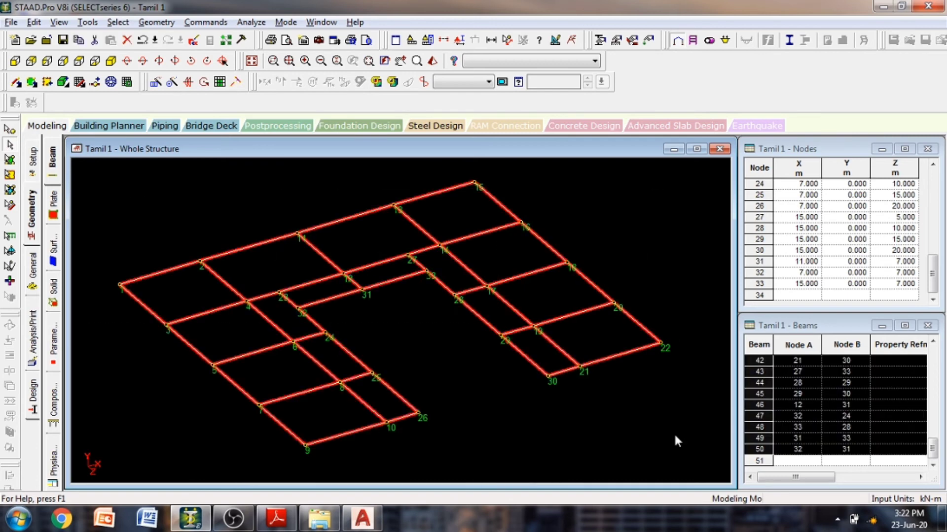
click(620, 254)
drag(93, 167, 688, 459)
click(156, 82)
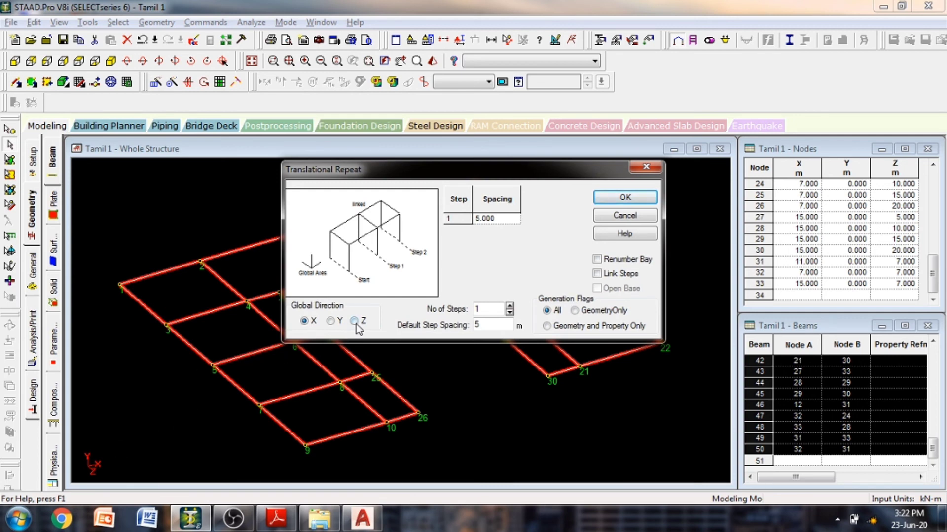
click(330, 321)
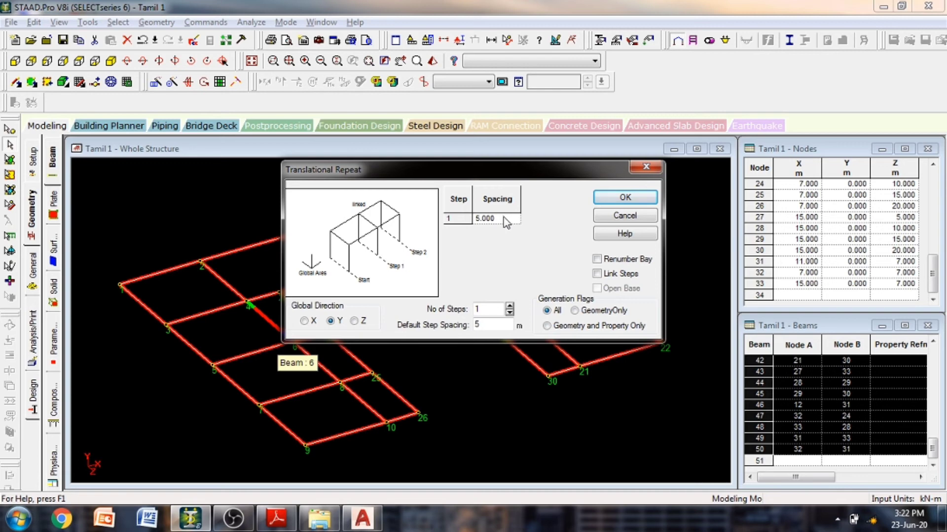
click(510, 306)
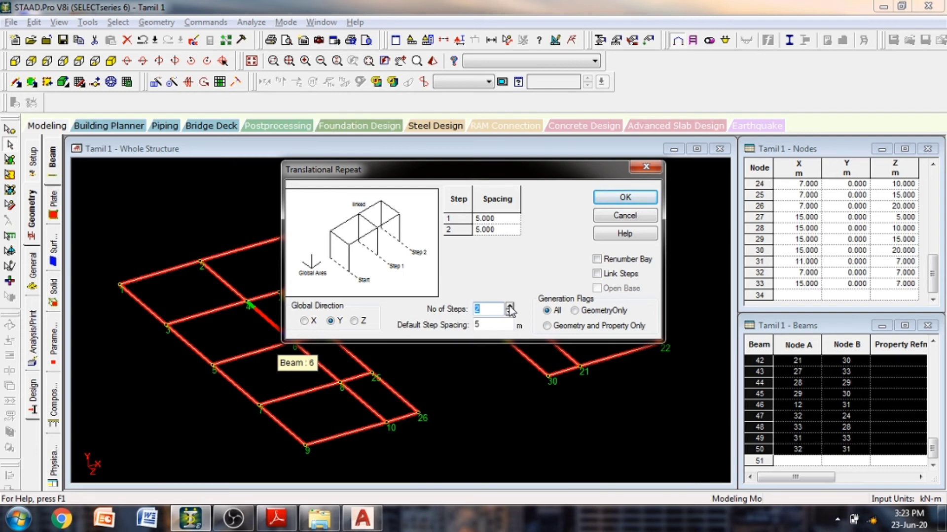
click(510, 306)
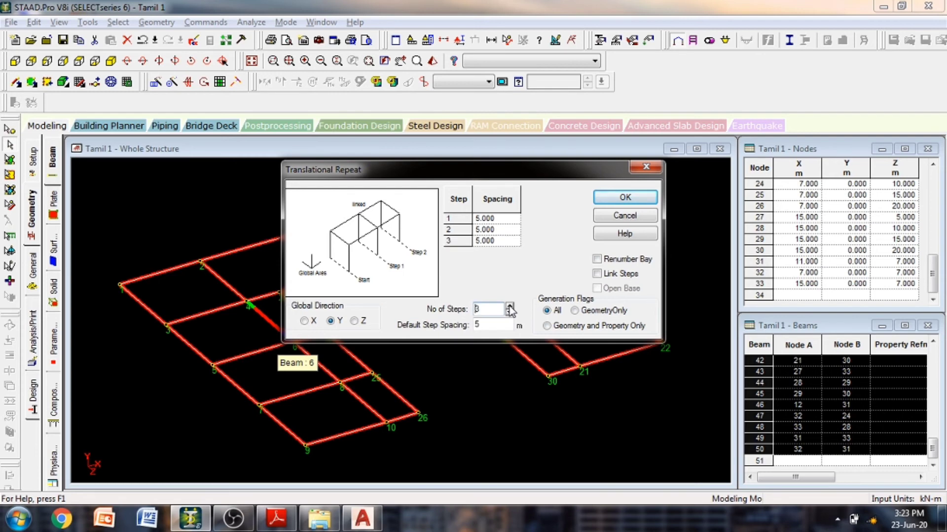
click(509, 306)
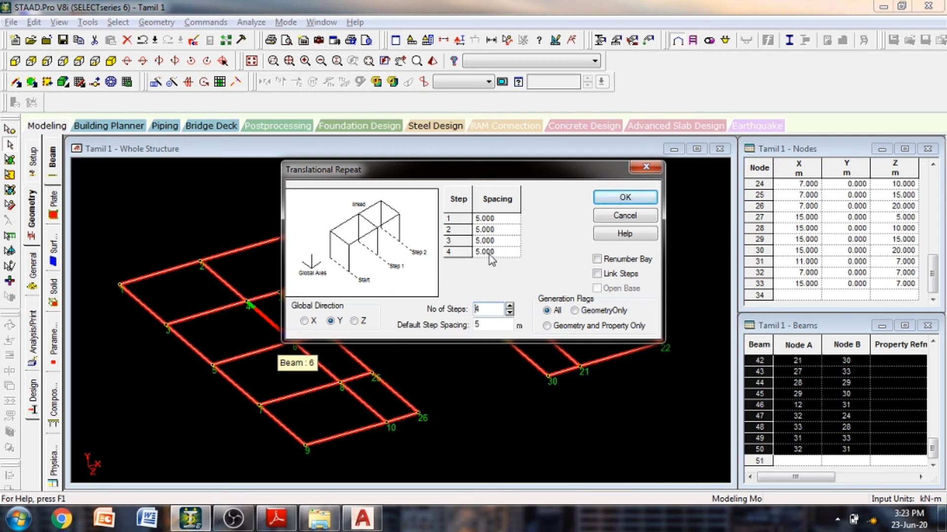
- Set the four step spacings to 3, 4, 4 and 4 m, enable Link Steps, and generate the storeys
click(477, 218)
key(BackSpace)
text(3)
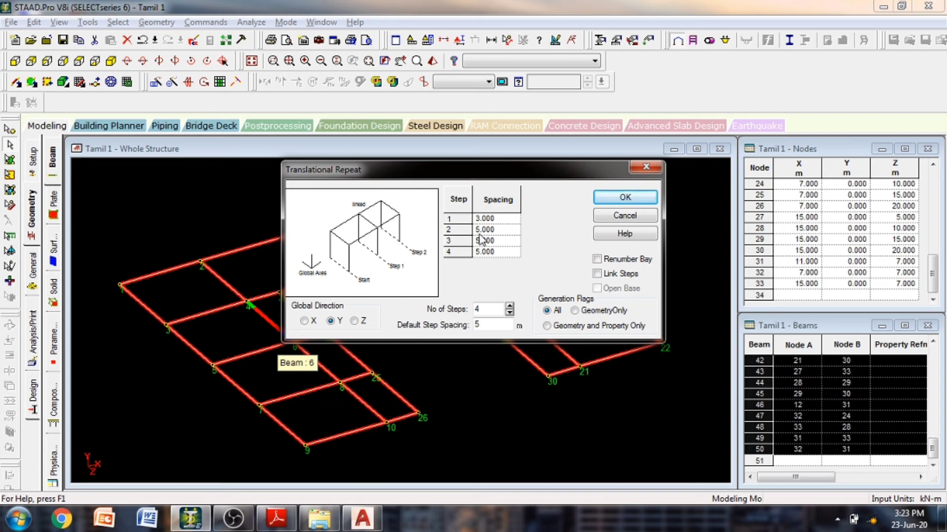
click(480, 230)
key(BackSpace)
text(4)
key(Down)
text(4)
key(Down)
text(4)
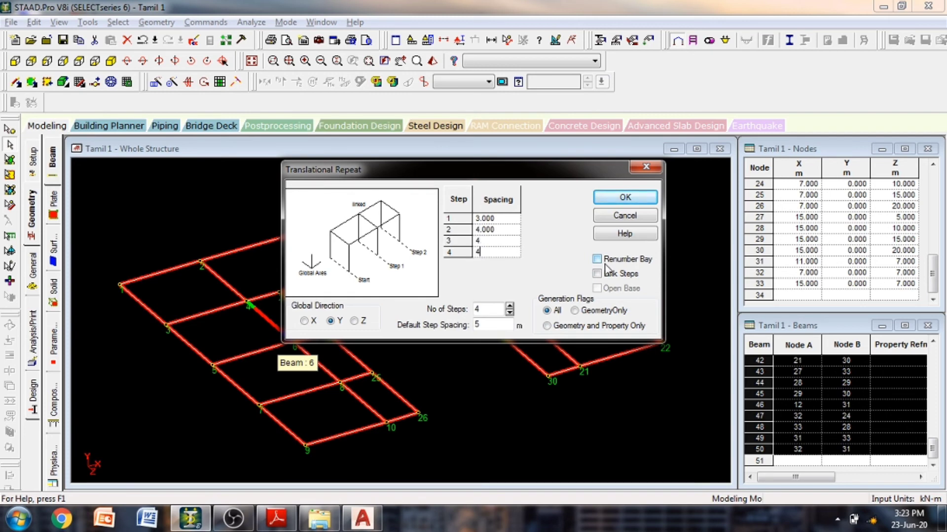
click(619, 274)
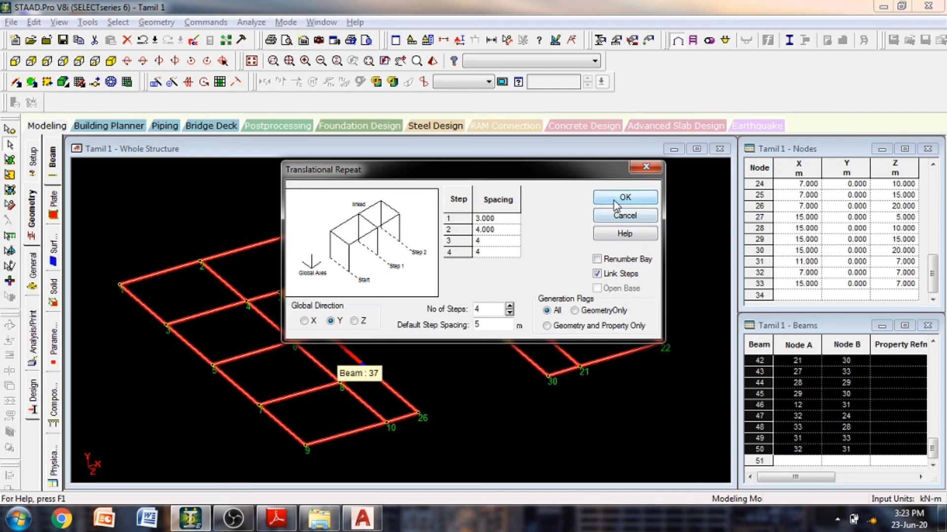
click(627, 196)
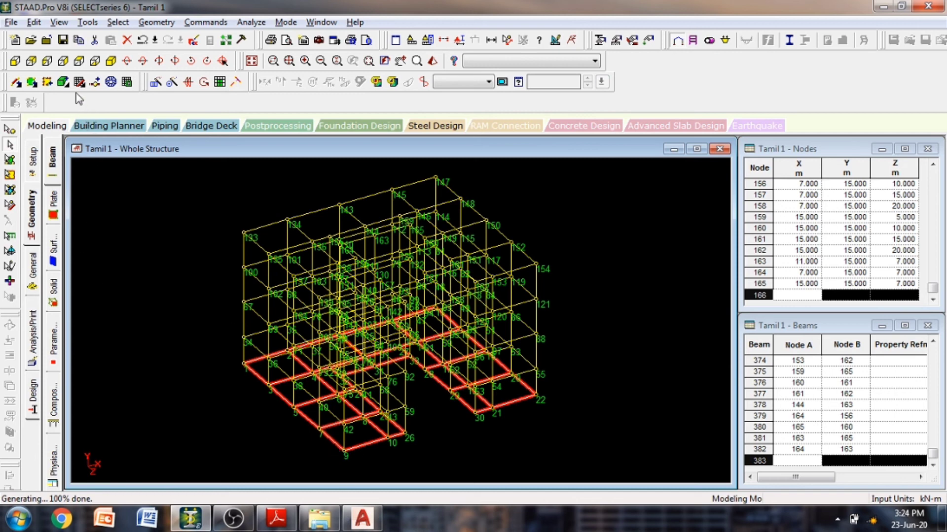
- Delete the selected ground-level beams and hide the node numbers
key(Delete)
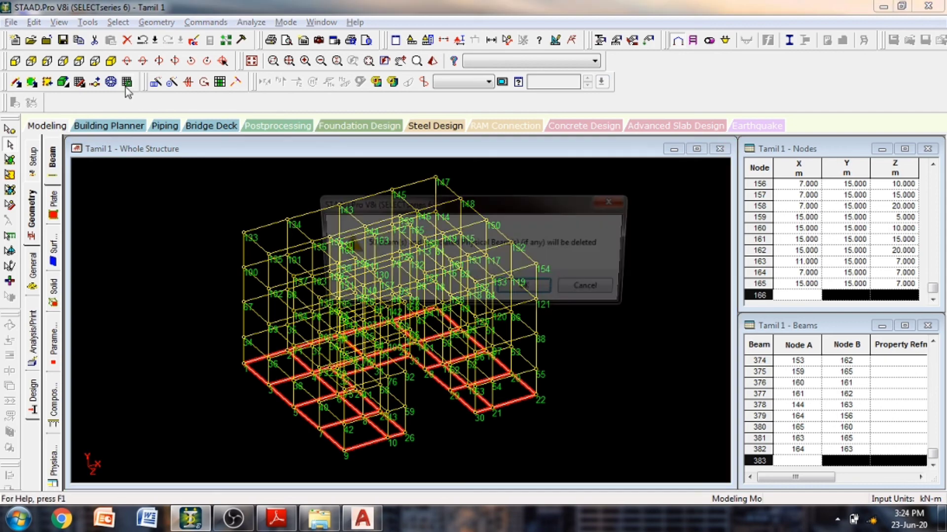
key(Return)
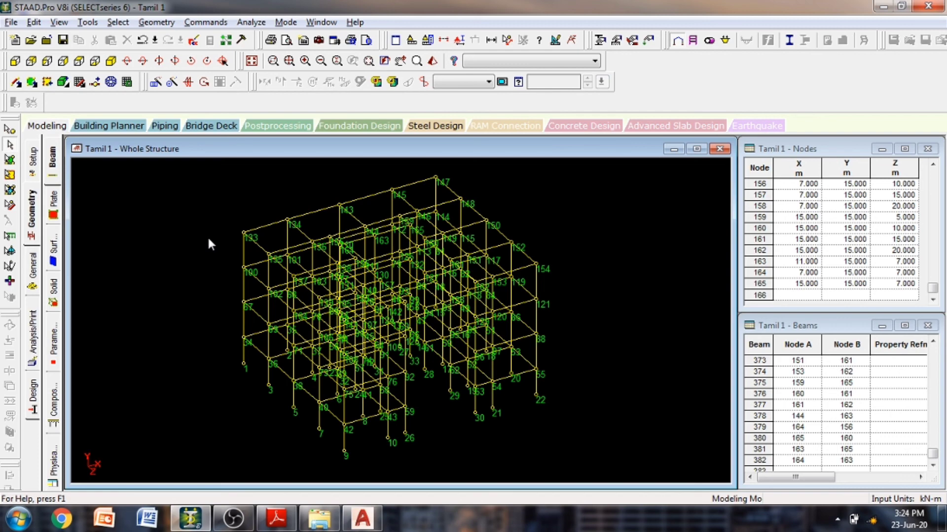
key(shift+n)
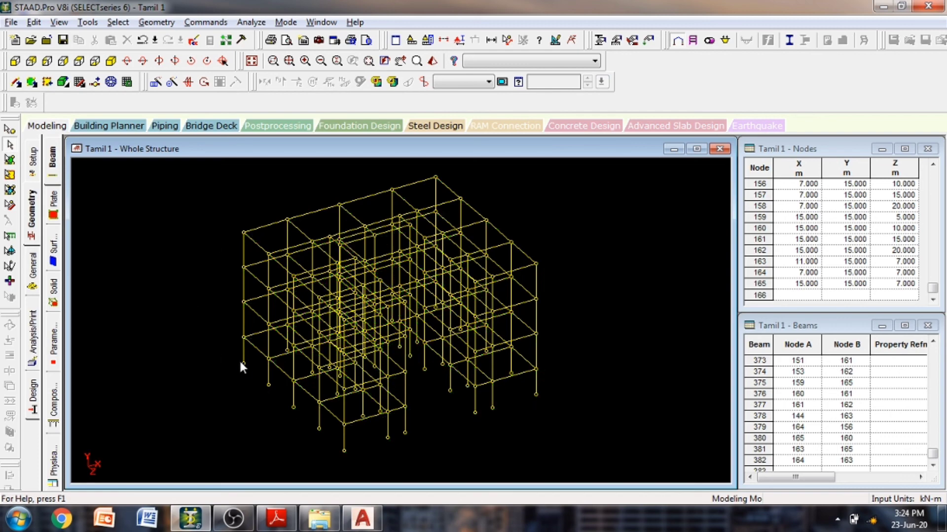
- Accept the auto save and save the modified structure under its existing file name
scroll(242, 362, up, 4)
scroll(276, 340, up, 1)
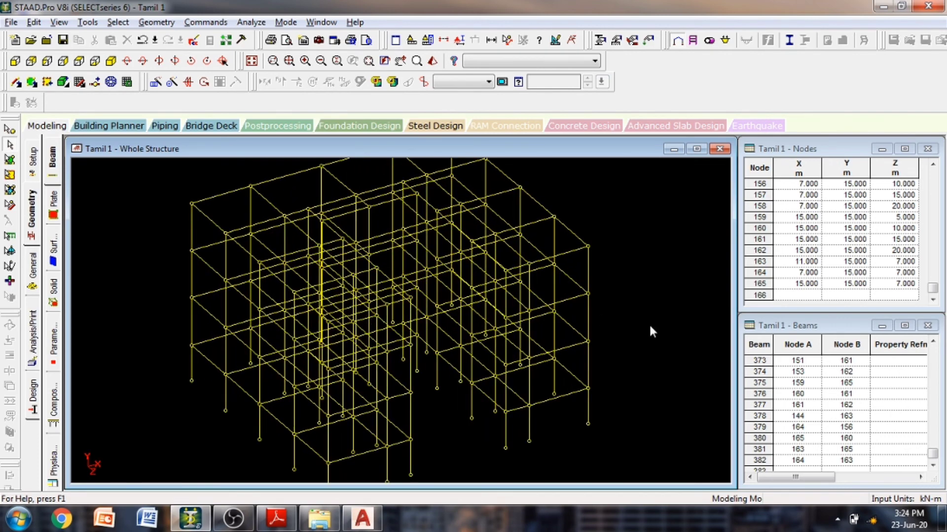
scroll(667, 354, down, 1)
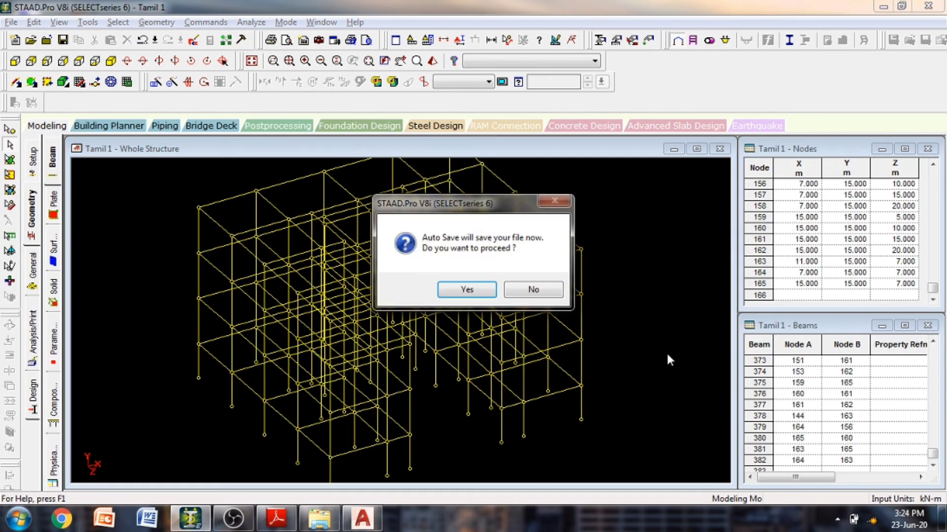
click(474, 293)
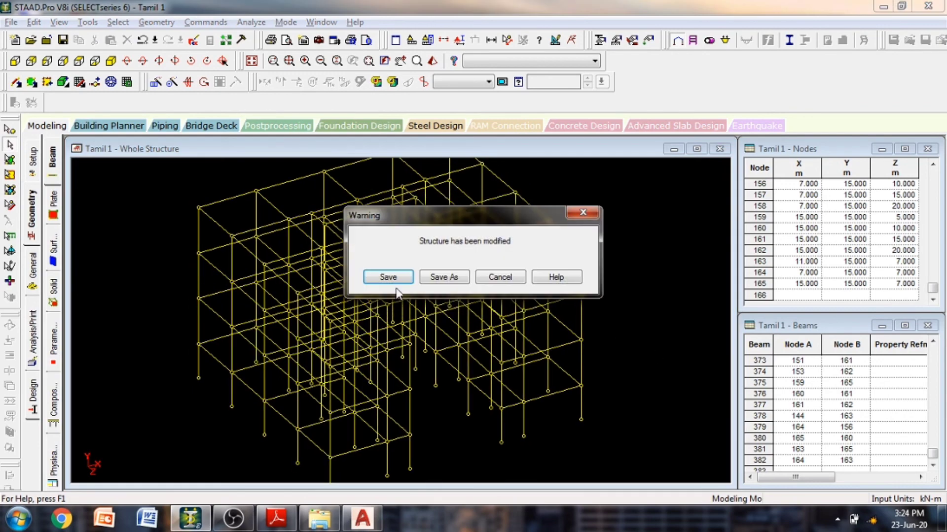
click(388, 278)
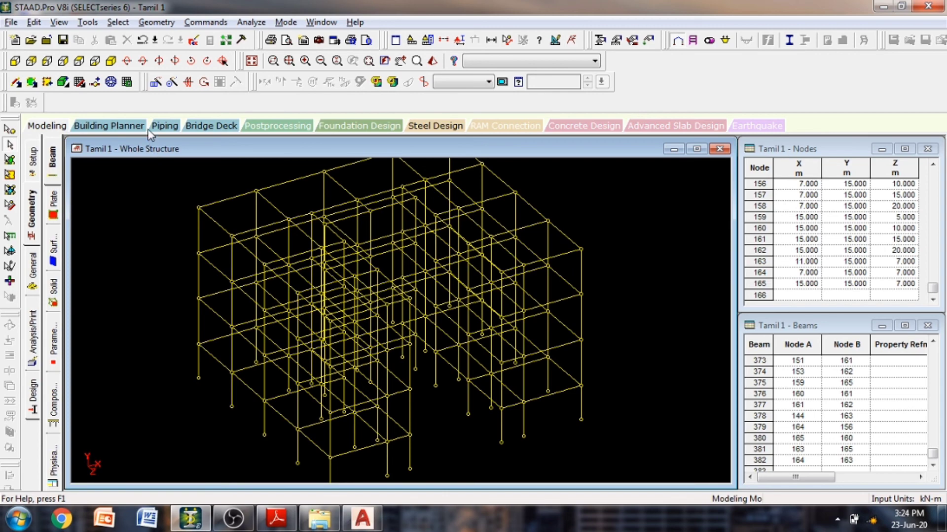
- Examine the multi-storey frame from several sides by rotating it about the vertical axis, and restore the isometric view
click(173, 60)
click(173, 61)
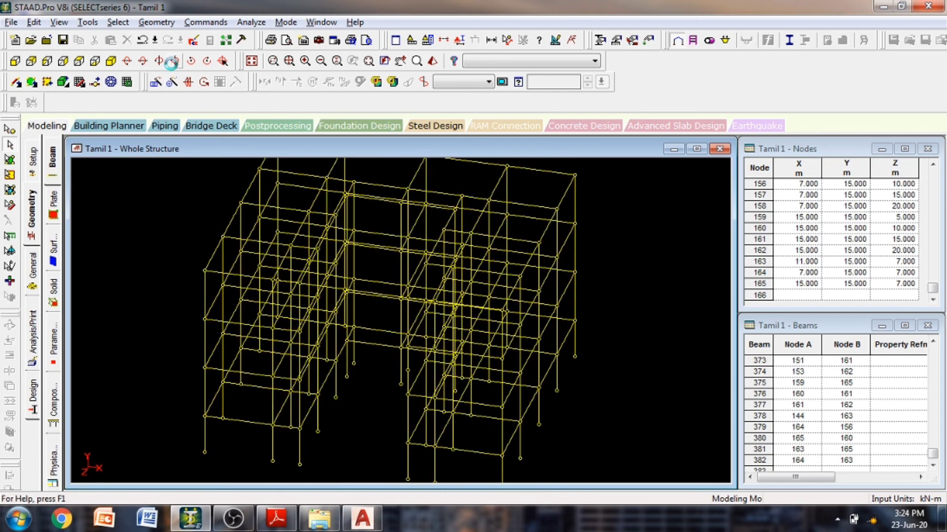
click(172, 60)
click(173, 61)
click(172, 61)
click(172, 61)
click(173, 61)
click(172, 60)
click(173, 61)
click(173, 60)
click(173, 60)
click(173, 60)
click(173, 61)
click(173, 61)
click(172, 61)
click(172, 60)
click(172, 60)
click(173, 61)
click(173, 61)
click(173, 61)
click(172, 61)
click(173, 60)
click(173, 61)
click(174, 65)
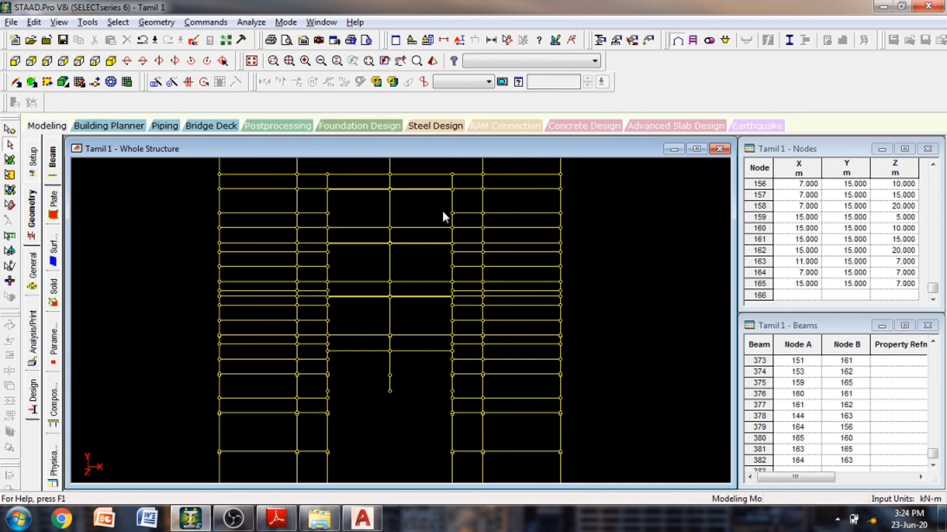
click(111, 61)
scroll(620, 227, down, 1)
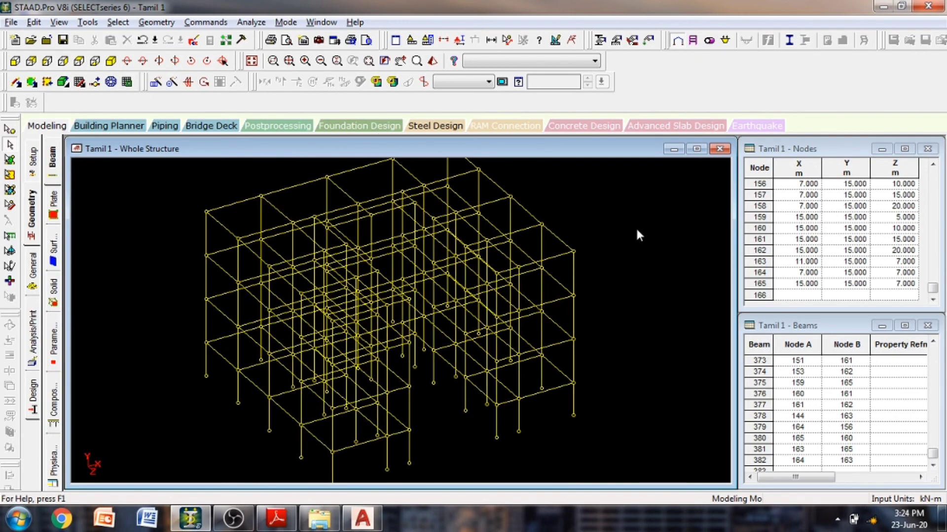
- Switch to AutoCAD to review the TT SCHOOL plan, and check the list of workflow steps in 1 Stadd.pdf in Adobe Reader
click(362, 518)
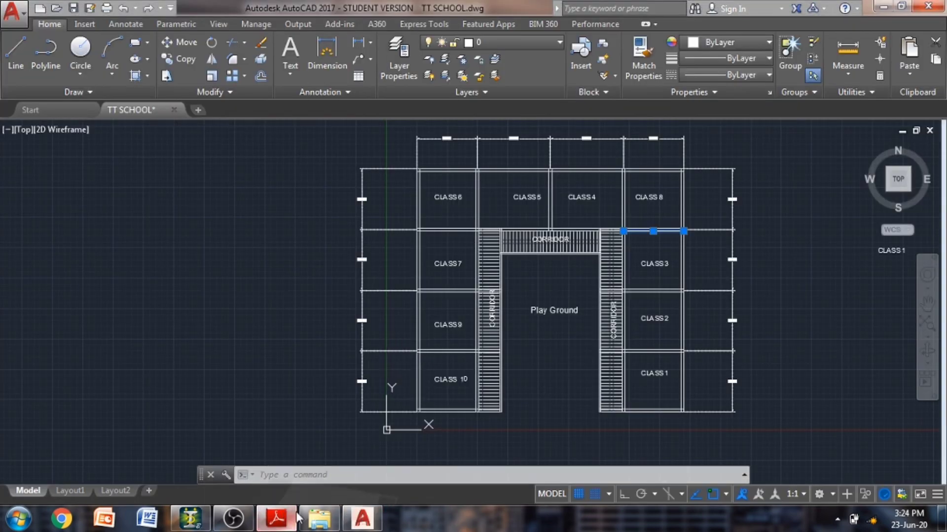
click(276, 519)
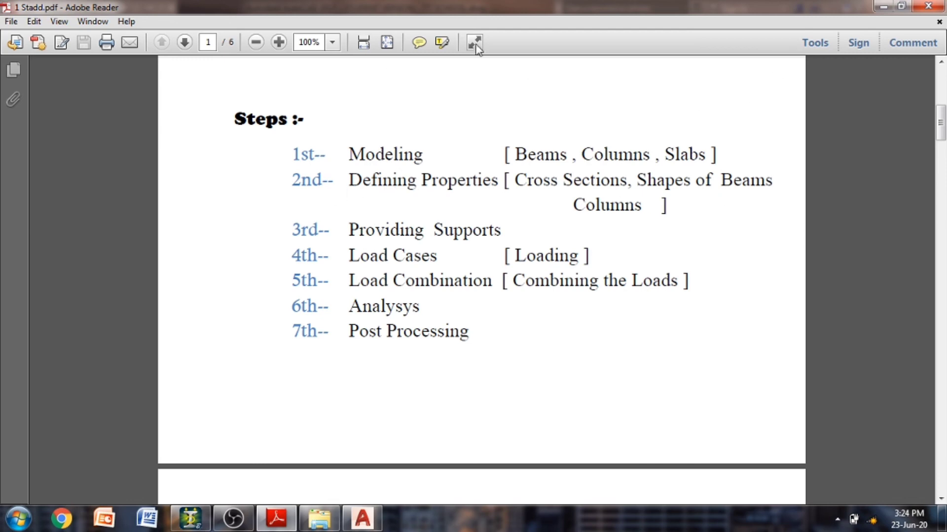
click(883, 6)
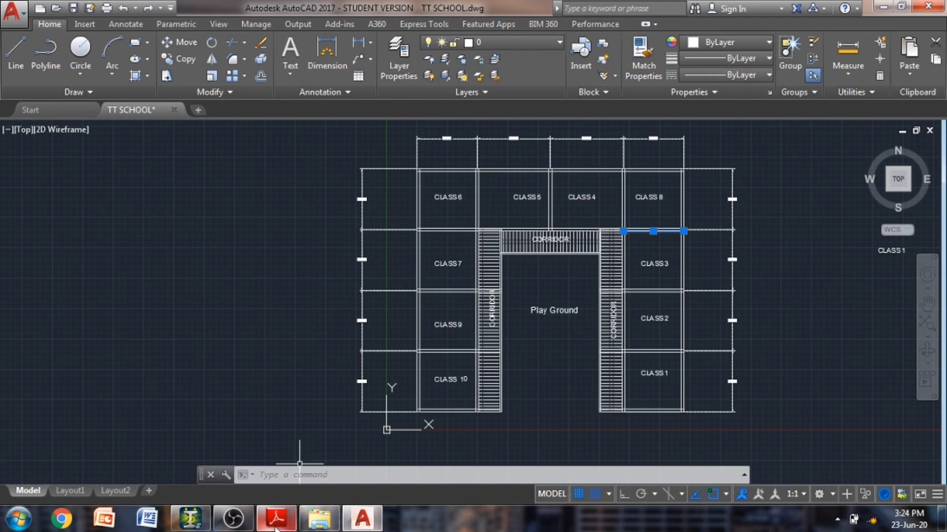
- Return to STAAD.Pro and save the Tamil 1 model again, agreeing to save it even without changes
click(190, 519)
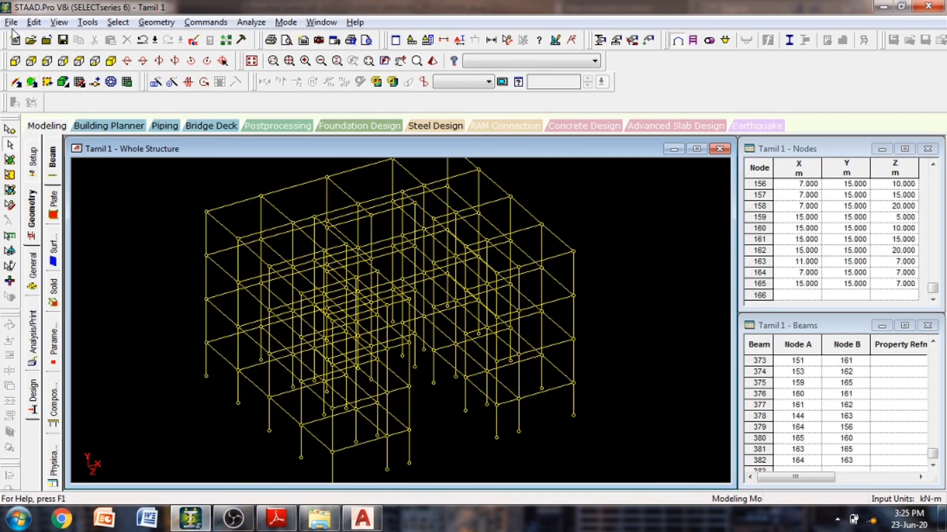
click(62, 40)
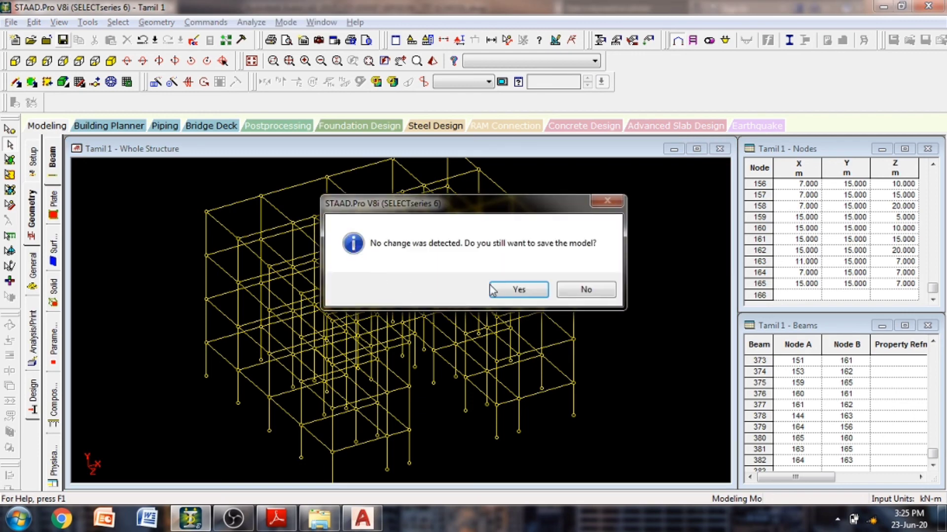
click(515, 289)
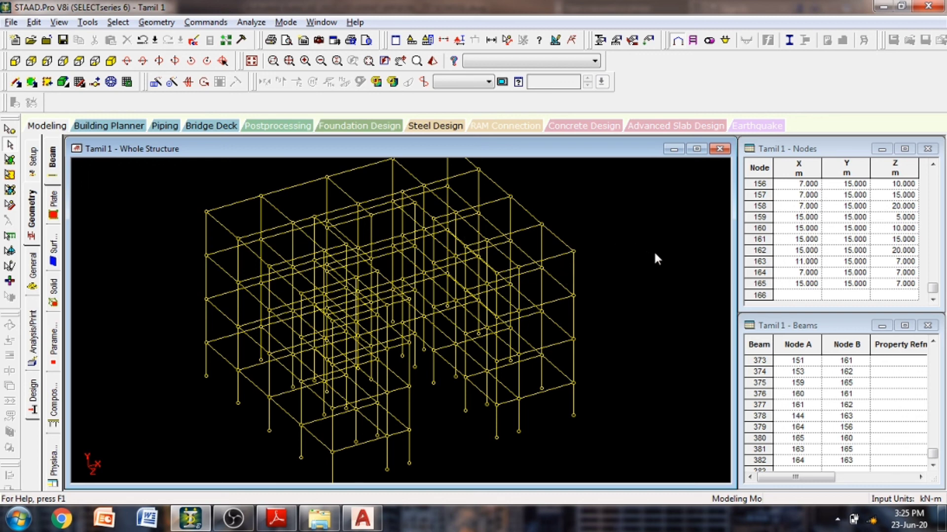
middle_drag(669, 248, 657, 294)
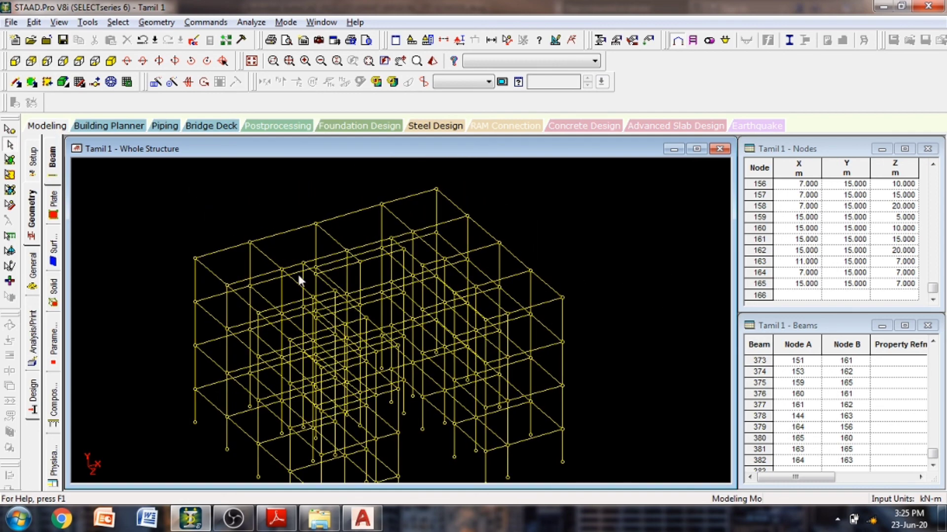